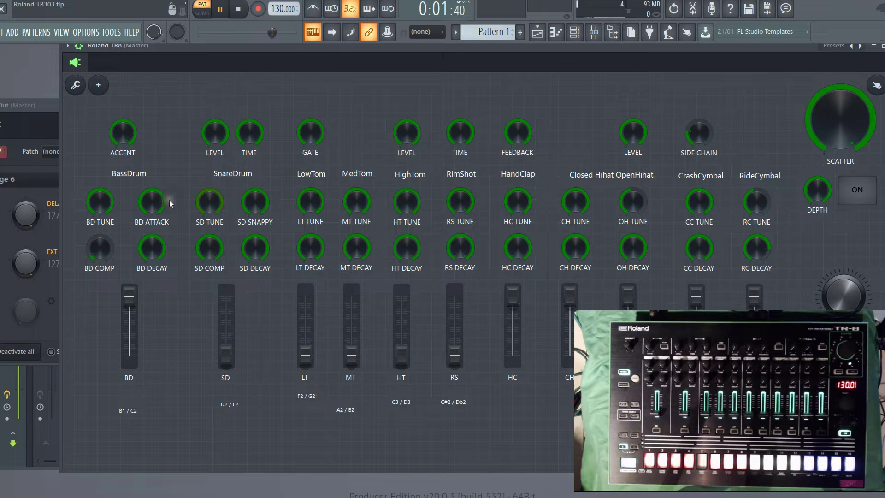
On the TR8 surface, sweep RC TUNE fully up and back low, then pull the BD level fader down.
left_click(100, 201)
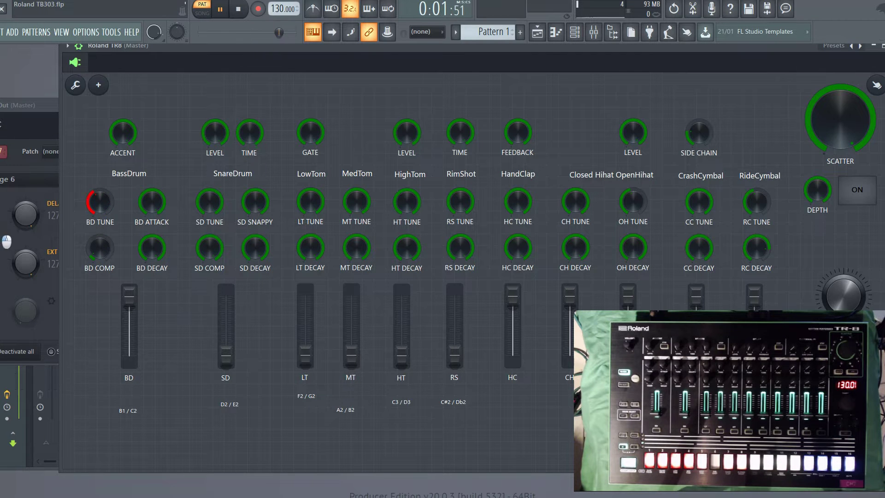
left_click(758, 205)
left_click_drag(763, 208, 797, 55)
left_click_drag(817, 25, 756, 211)
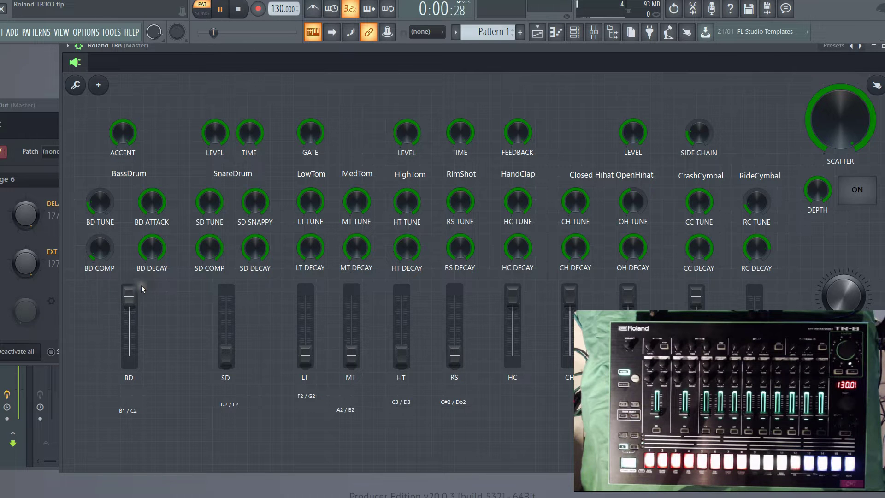
left_click_drag(129, 299, 119, 494)
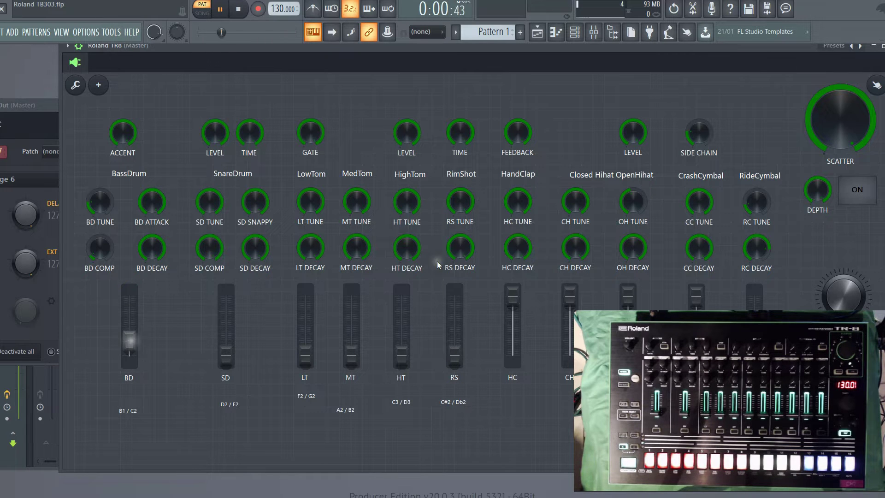
left_click_drag(455, 253, 455, 256)
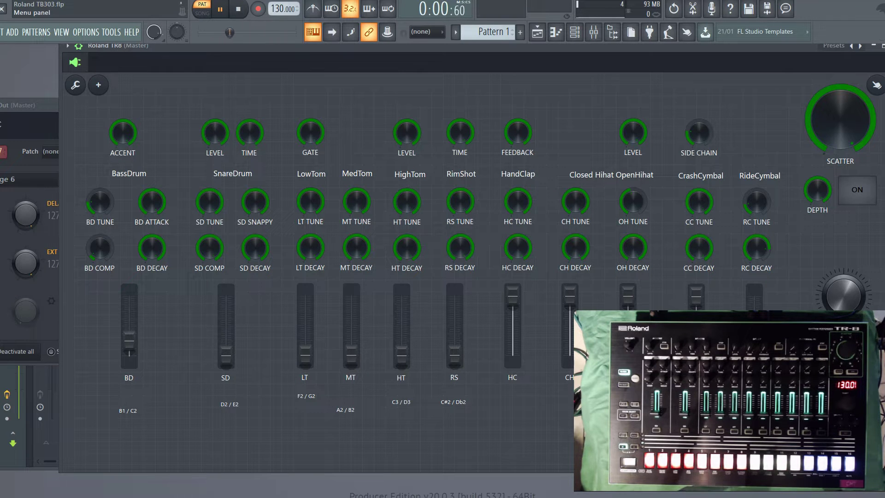
Start a new empty project, discarding unsaved changes to Roland TB303.flp.
left_click(1, 32)
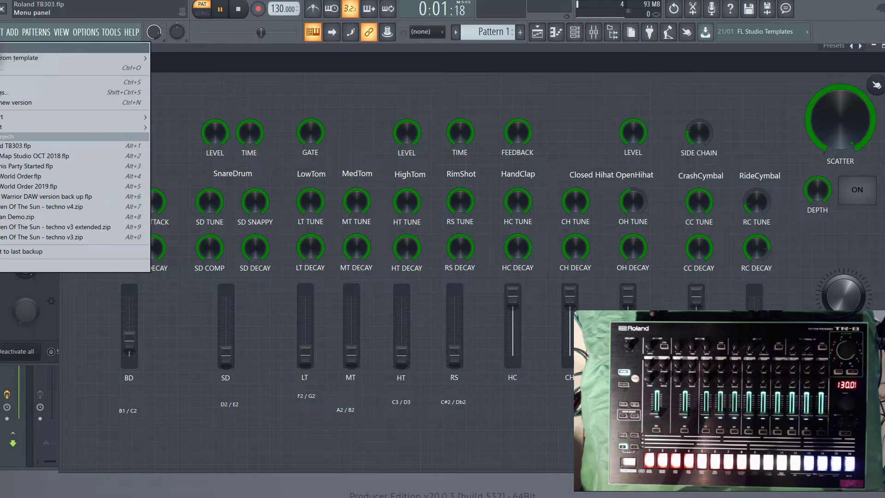
left_click(7, 48)
left_click(459, 288)
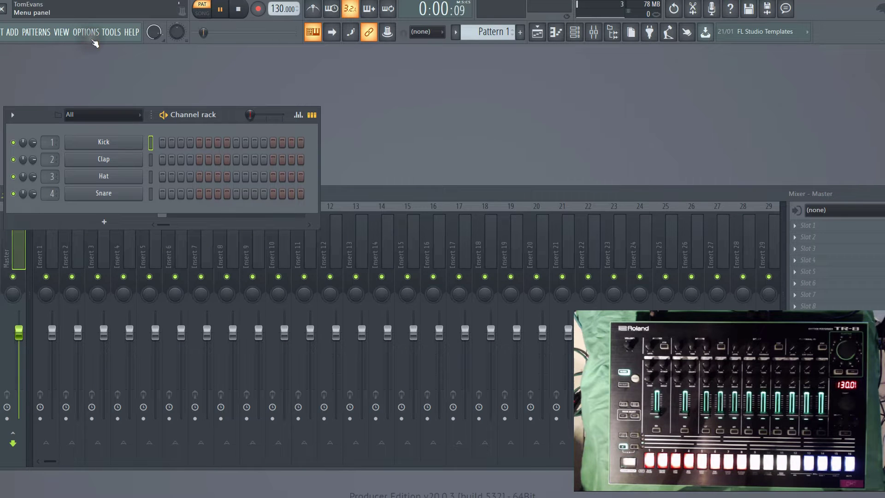
Set 3- UM-ONE as the MIDI output, stop playback, and close the MIDI settings.
left_click(82, 33)
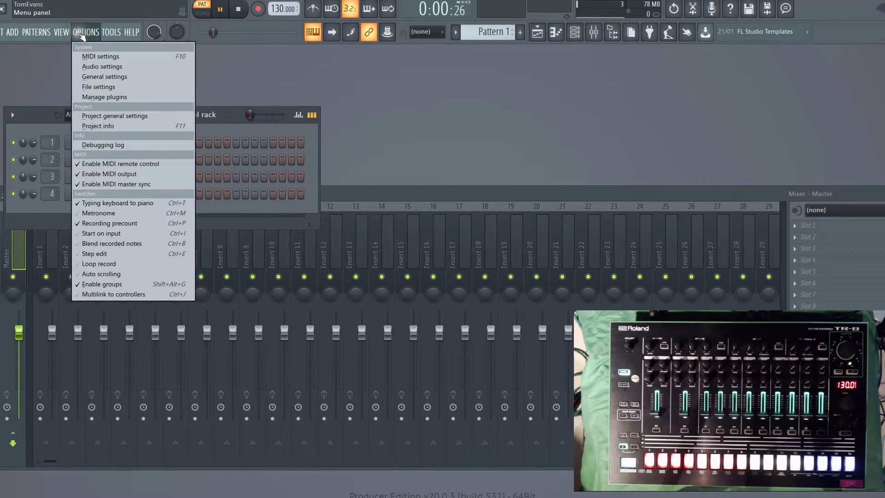
left_click(89, 57)
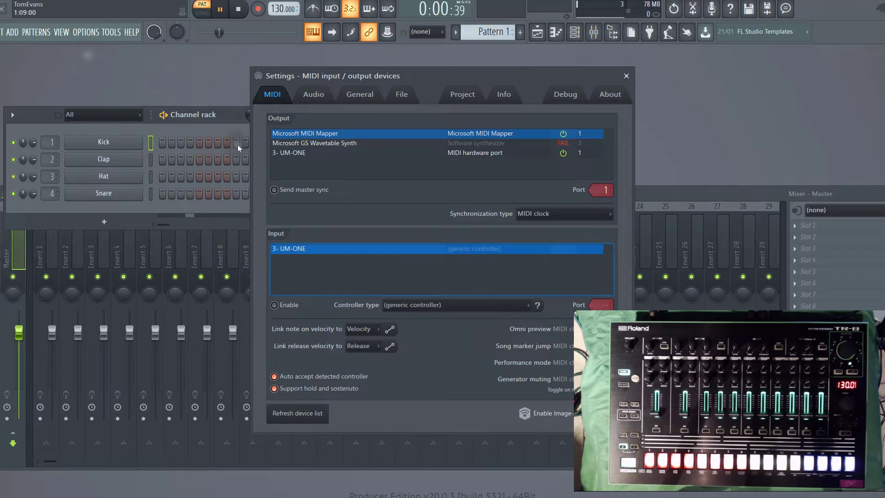
left_click(287, 154)
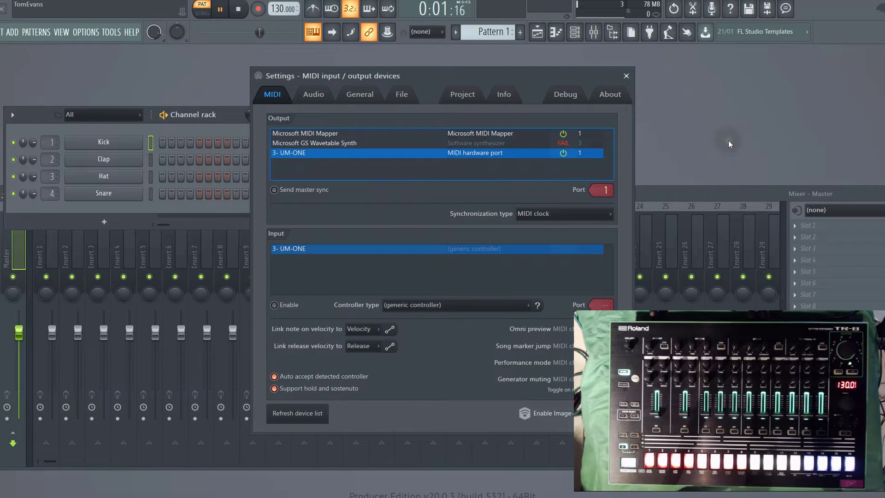
left_click(238, 8)
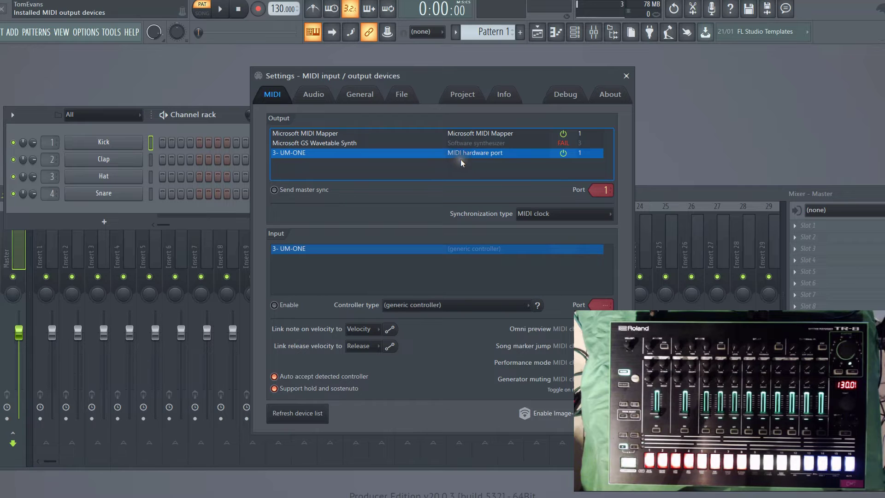
left_click(626, 76)
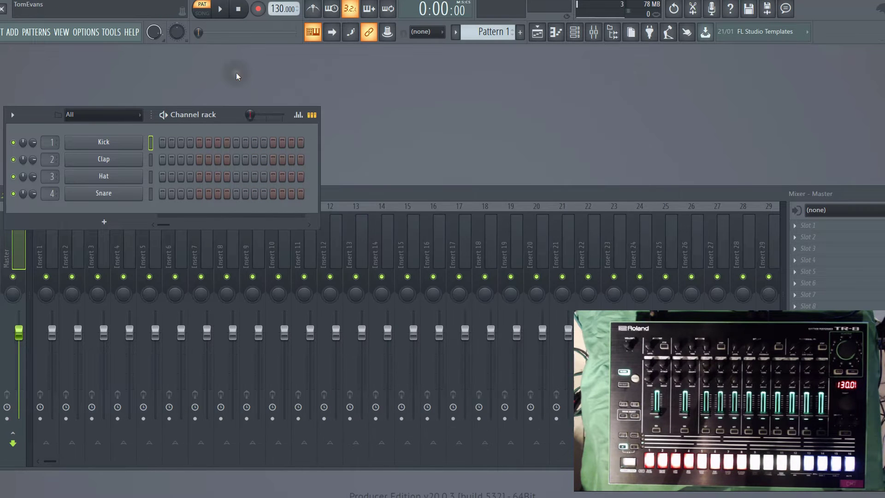
Add a MIDI Out channel and raise its channel number to 7.
left_click(17, 32)
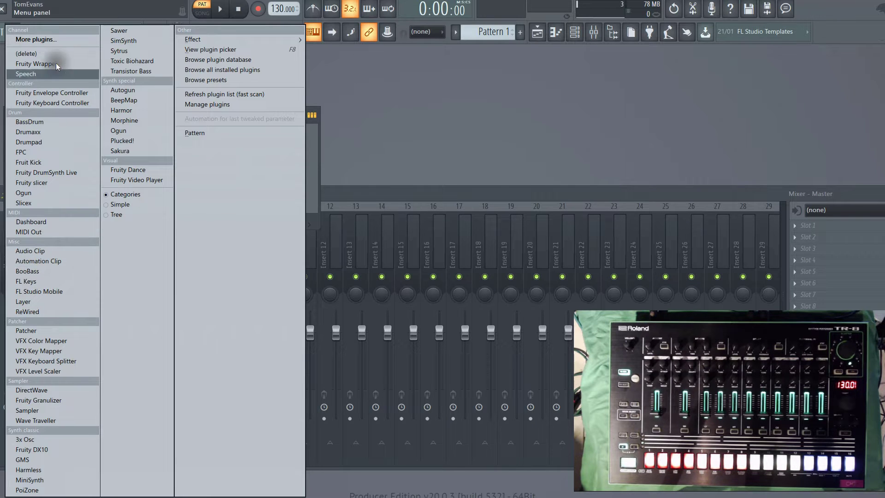
left_click(42, 230)
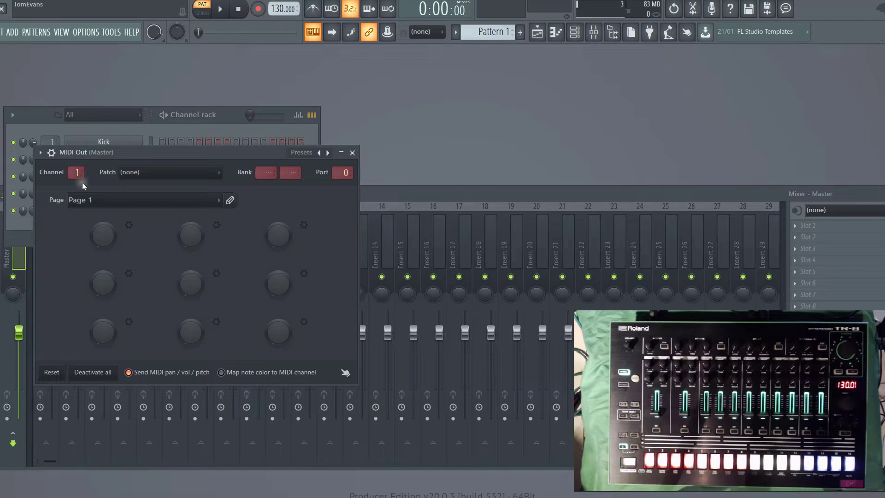
left_click_drag(72, 172, 75, 129)
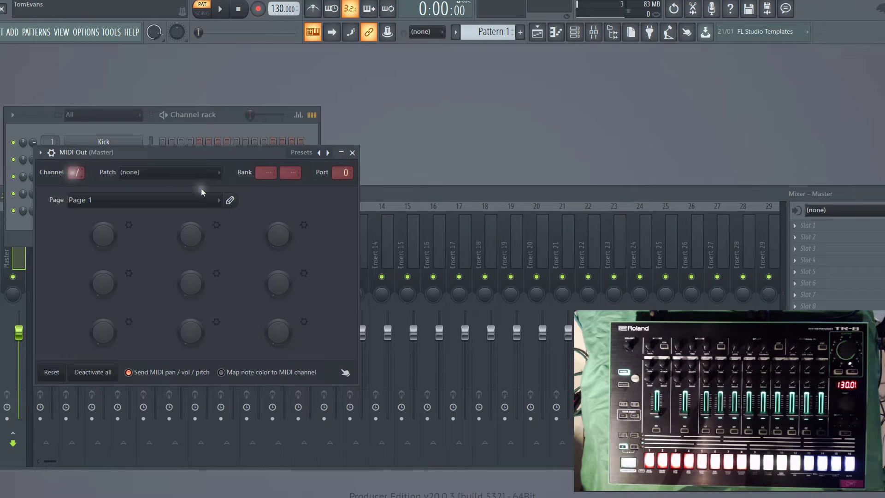
Check the MIDI settings, then set the MIDI Out port to 1.
left_click(86, 31)
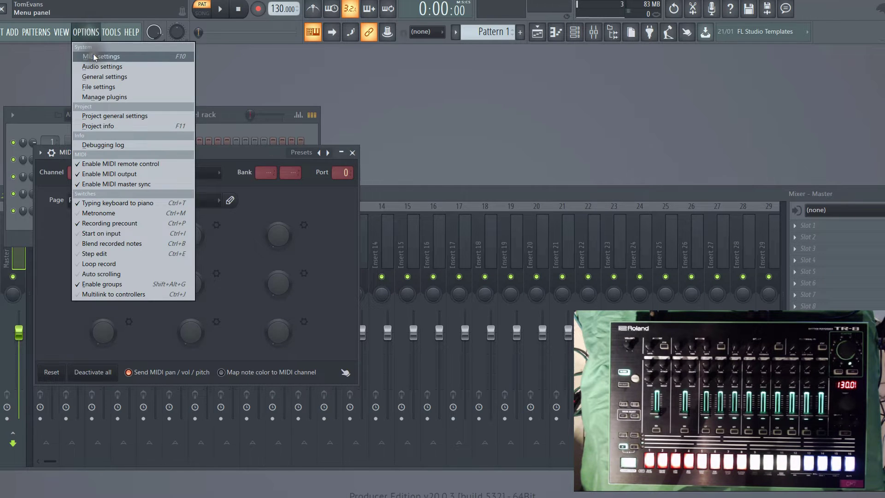
left_click(95, 57)
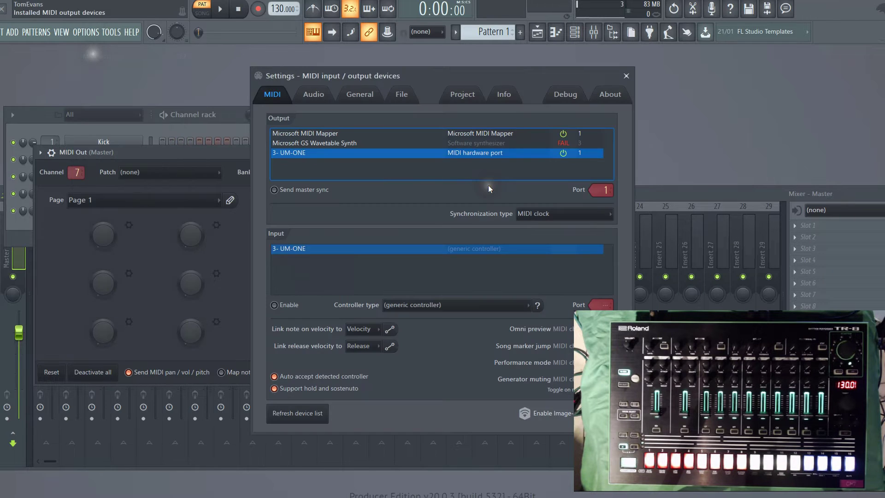
left_click(626, 76)
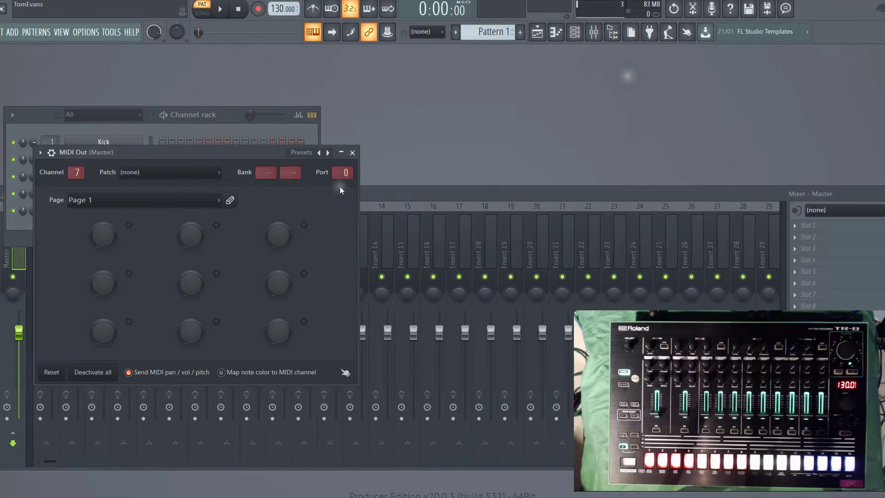
scroll(339, 174, "up", 1)
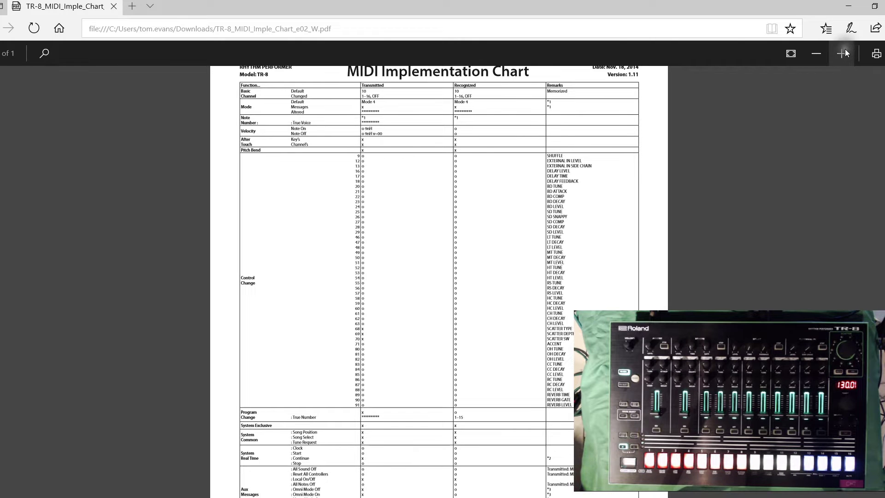
Zoom the TR-8 MIDI chart in three levels and scroll through the Control Change table.
left_click(844, 49)
left_click(844, 49)
left_click(844, 49)
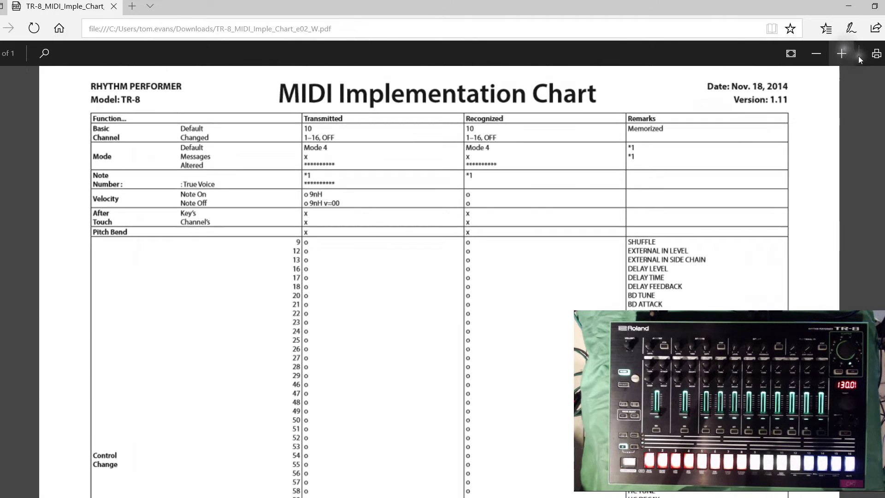
scroll(438, 282, "down", 3)
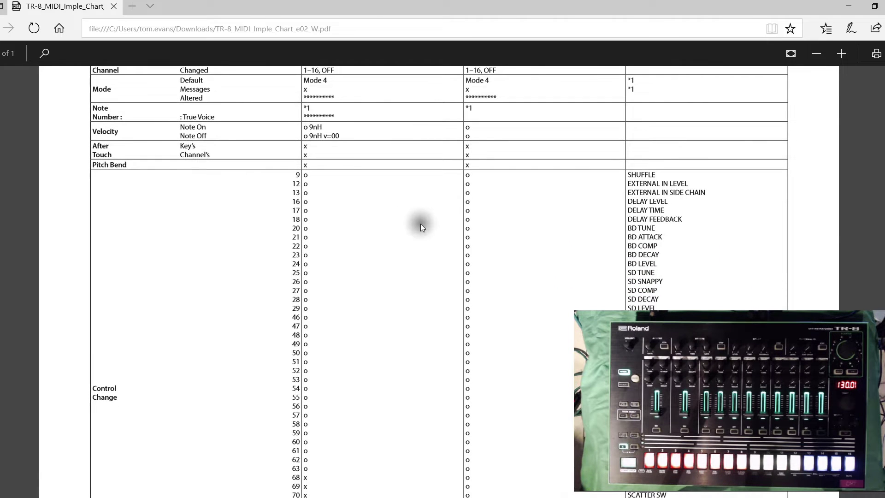
scroll(439, 281, "down", 5)
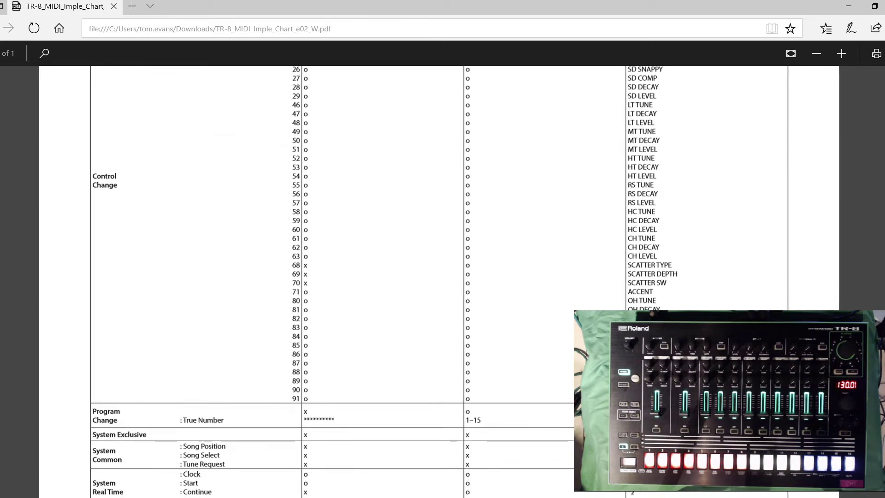
scroll(439, 282, "up", 3)
scroll(438, 281, "up", 1)
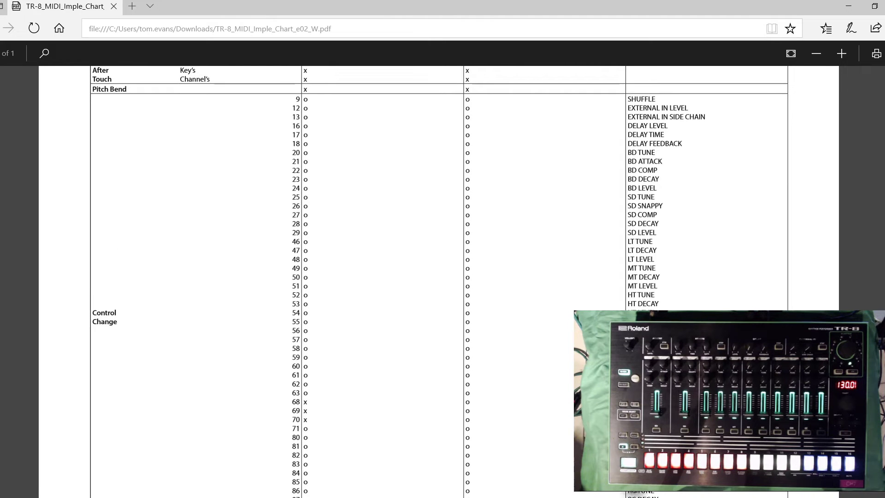
scroll(668, 285, "down", 5)
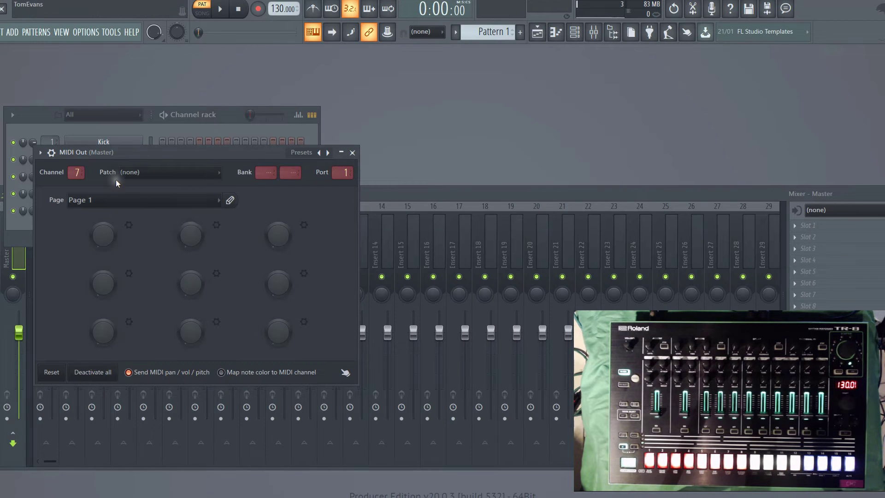
Configure the first MIDI Out knob with the name RC TUNE 86 and controller 86.
right_click(106, 235)
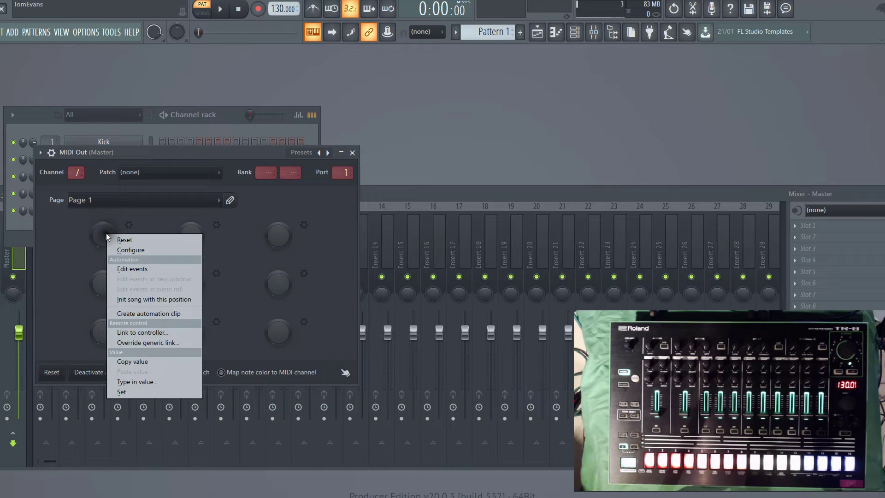
left_click(124, 250)
type("rc")
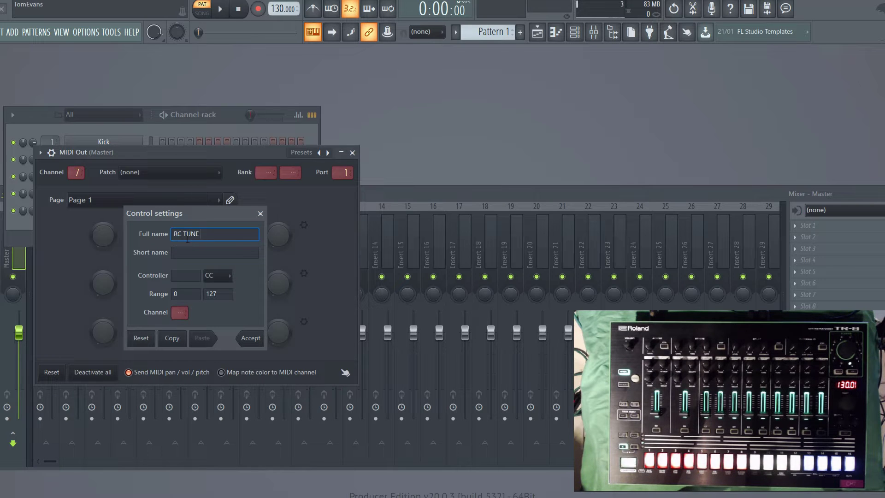
left_click(192, 254)
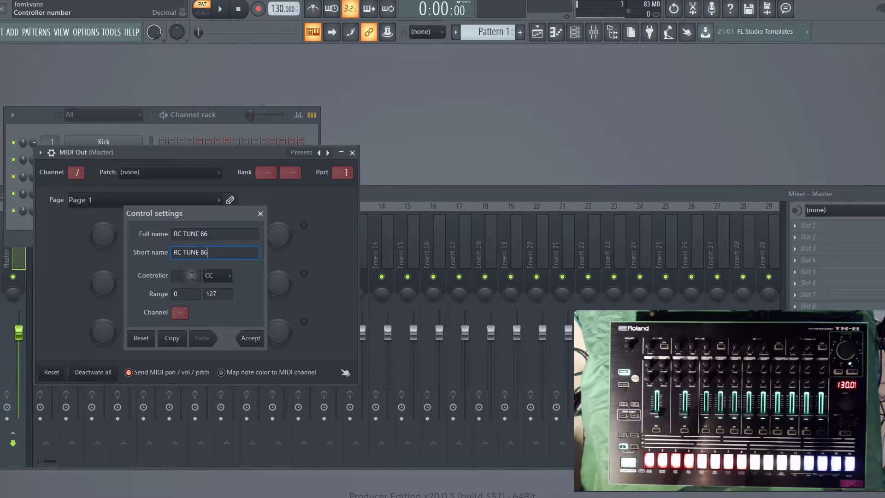
left_click(191, 275)
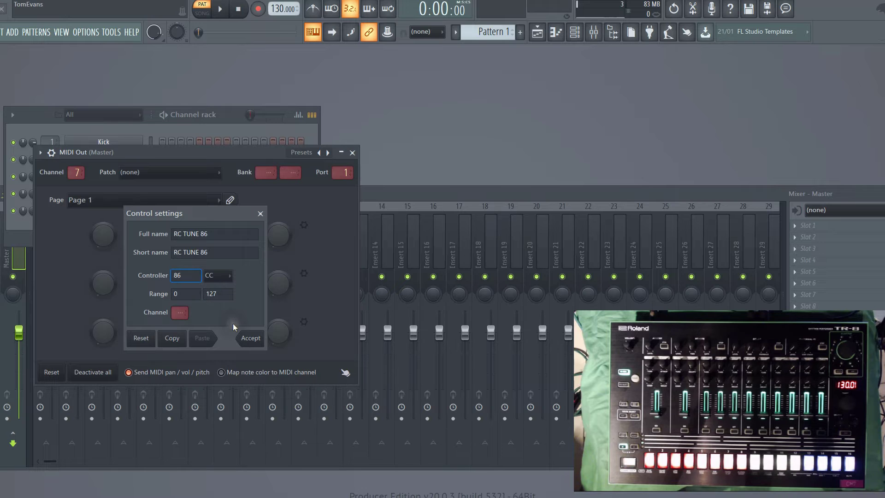
Set the knob's MIDI channel to 7 and edit its range maximum.
left_click(181, 309)
left_click_drag(181, 308, 180, 267)
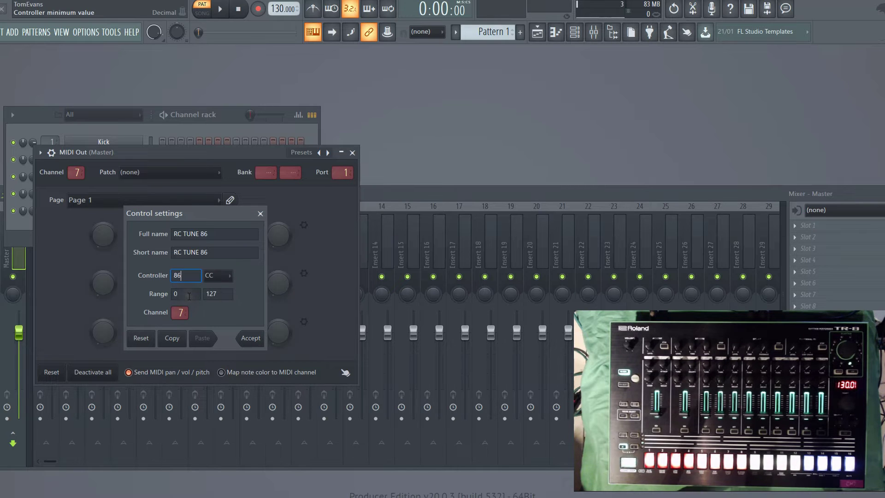
left_click(219, 295)
type("50")
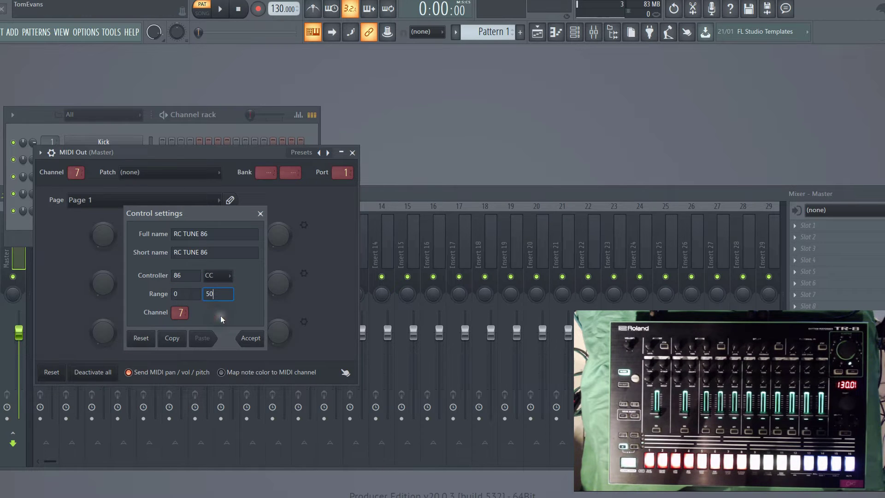
key("Tab")
left_click(231, 296)
type("127")
Accept the RC TUNE 86 settings, test the knob up to 62, then bring the mixer forward.
left_click(250, 339)
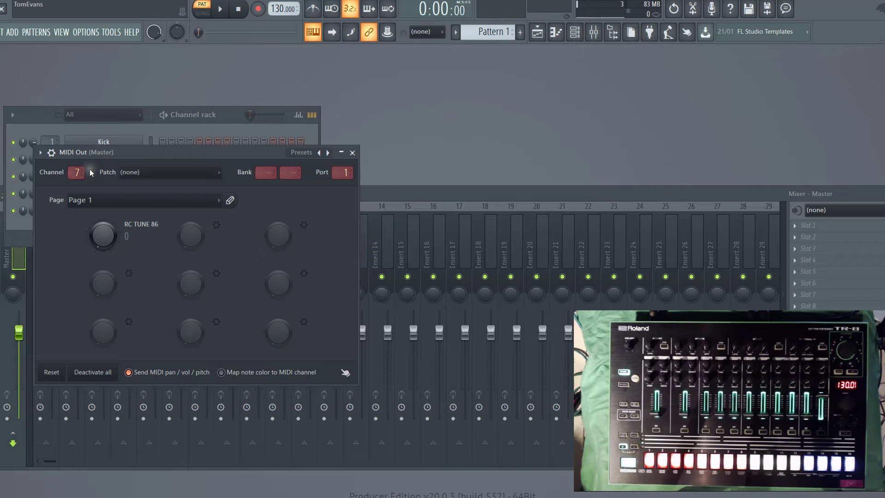
left_click_drag(102, 236, 106, 226)
left_click_drag(93, 165, 93, 236)
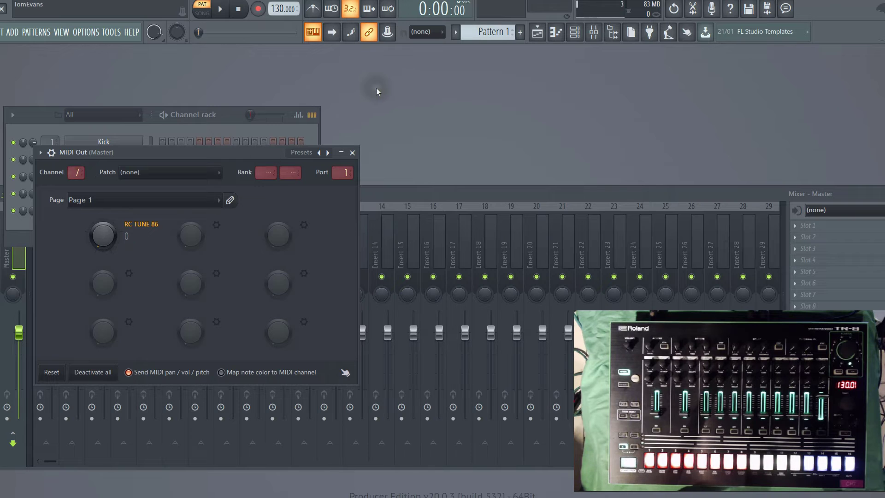
left_click(599, 35)
Load Control Surface into the Master track's first FX slot and move its window upper right.
left_click(599, 34)
left_click(598, 34)
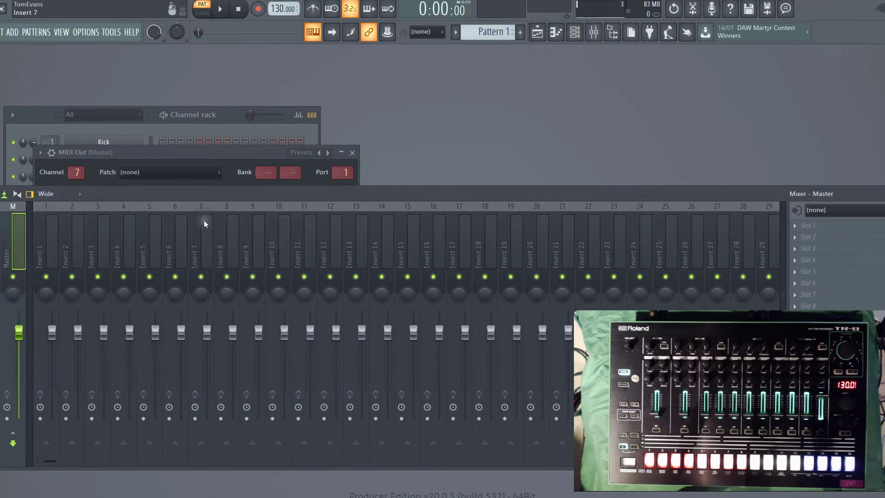
left_click_drag(189, 198, 204, 199)
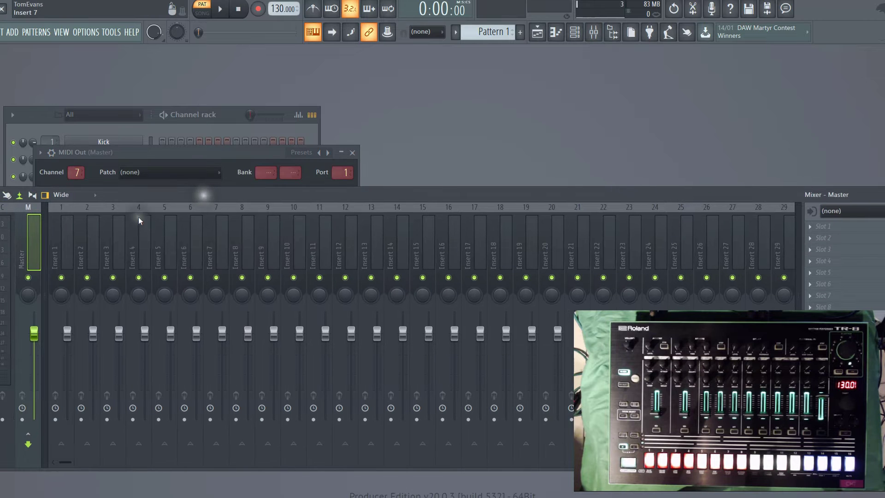
left_click(812, 230)
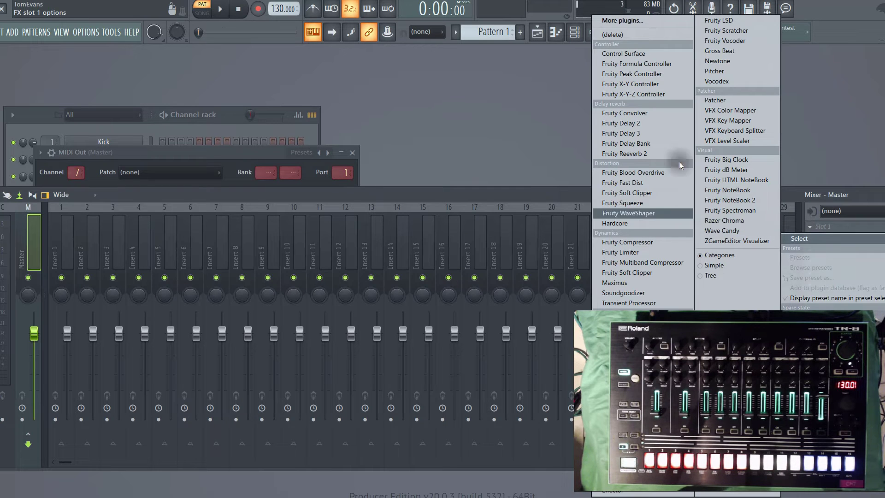
left_click(659, 53)
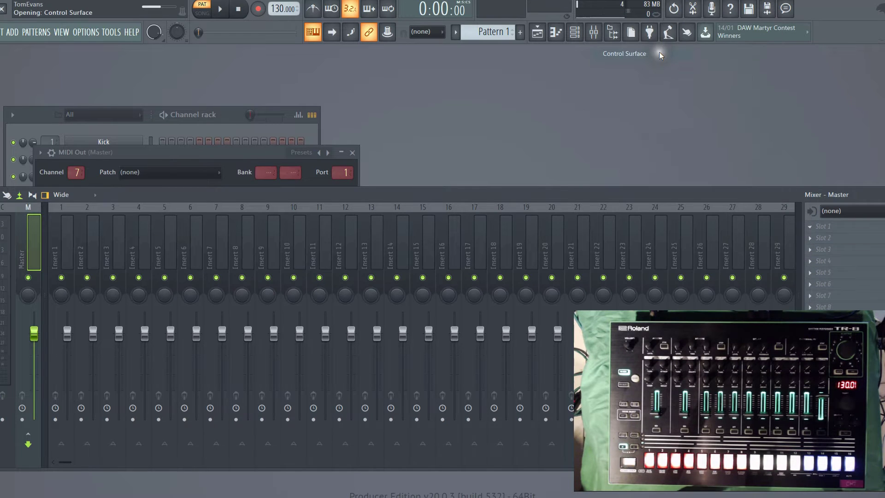
left_click_drag(372, 105, 627, 73)
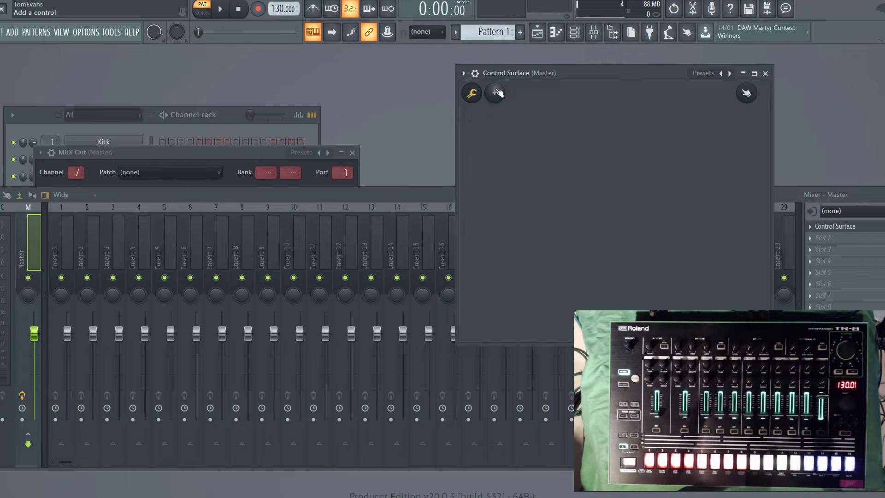
Add a knob, Knob 6, to the surface and place it at the top-left.
left_click(497, 93)
left_click(513, 177)
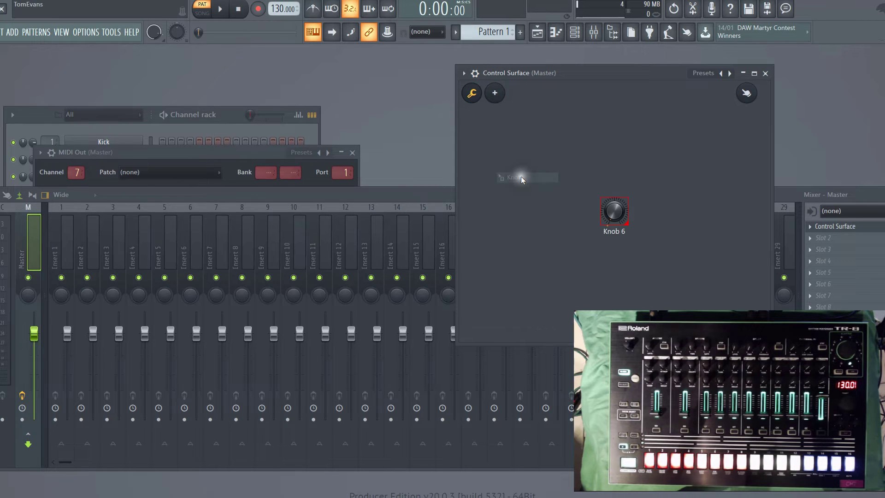
left_click_drag(614, 209, 389, 69)
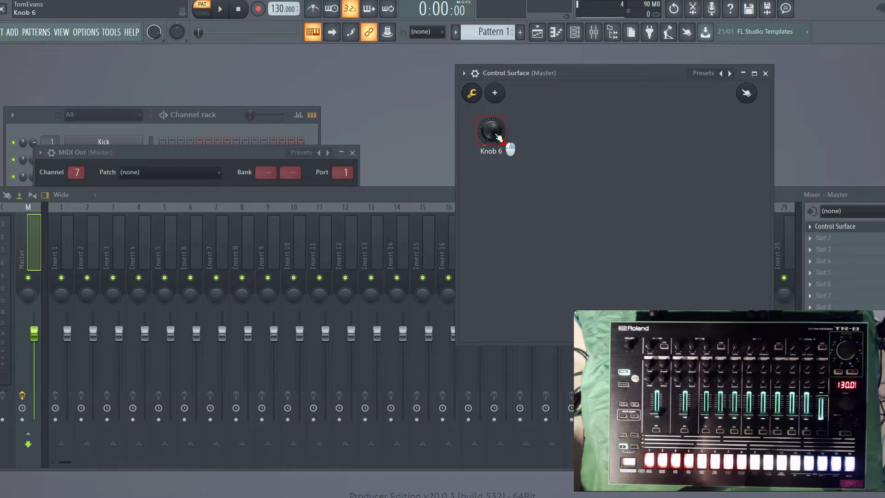
Rename Knob 6 to 'RC TUNE' and expand the MIDI Out plugin to reveal RC TUNE 86.
right_click(498, 137)
left_click(518, 140)
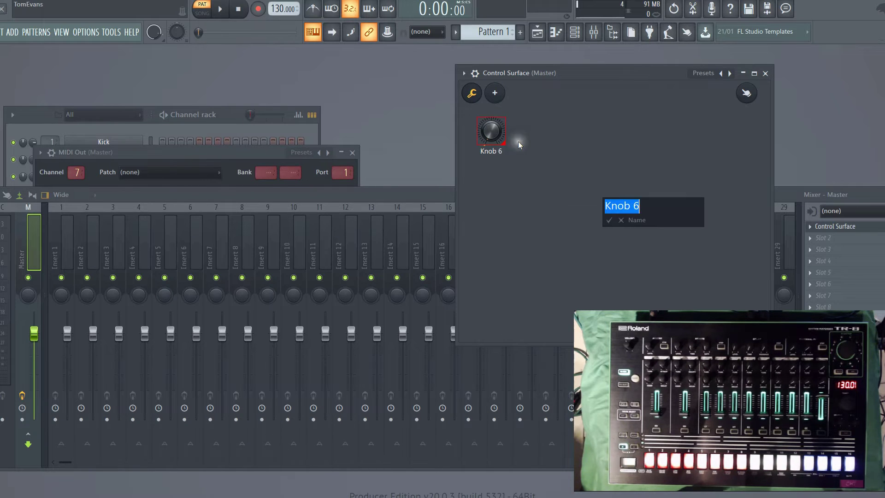
type("RC TUNE")
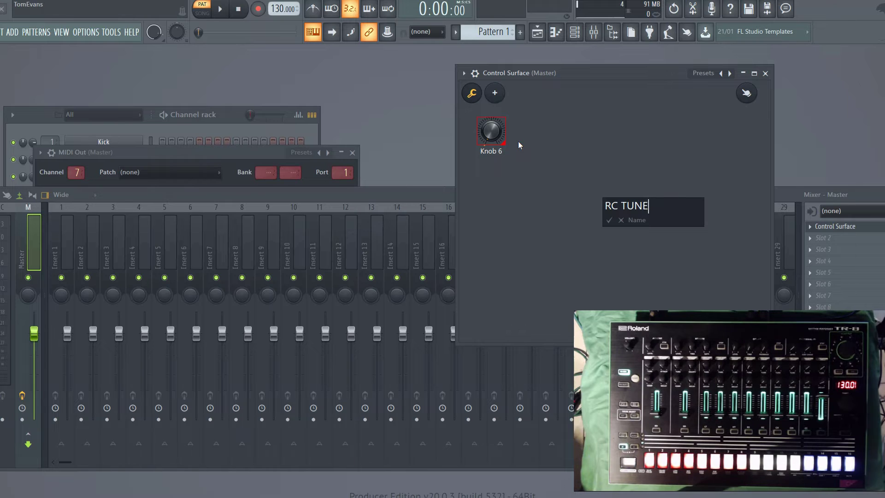
key("Return")
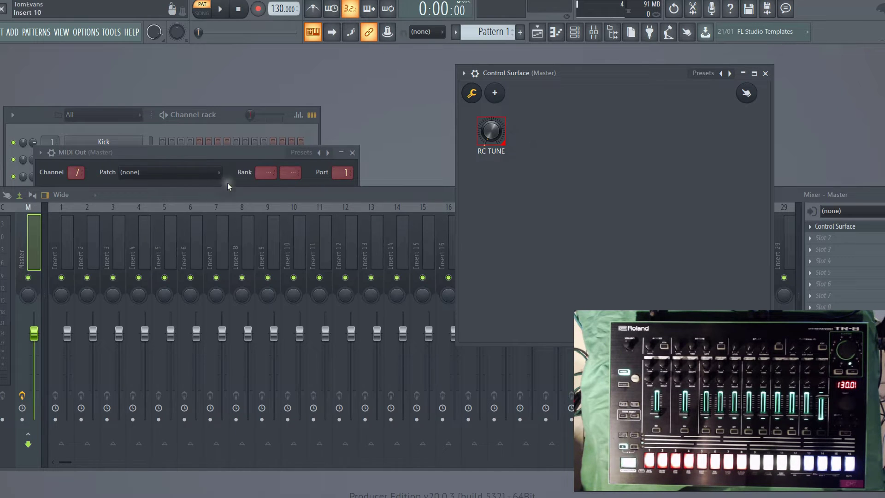
left_click(171, 154)
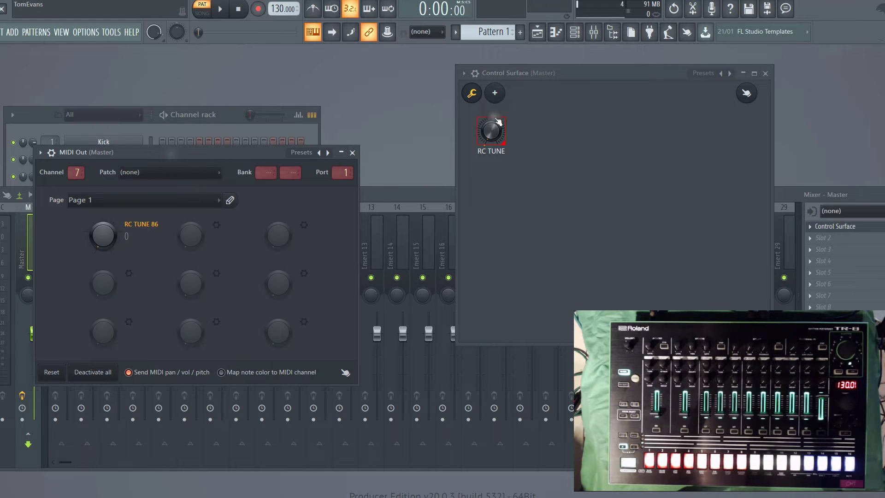
Link the RC TUNE 86 knob to the internal controller Surface - RC TUNE.
right_click(103, 236)
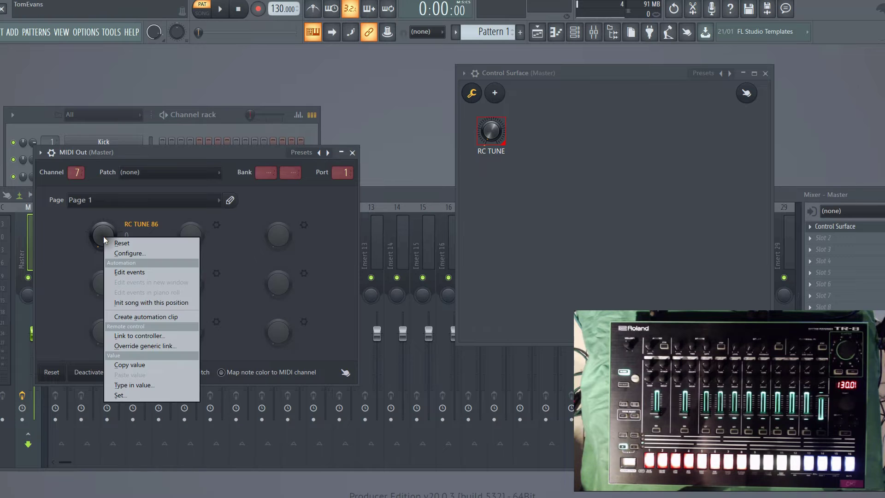
left_click(162, 148)
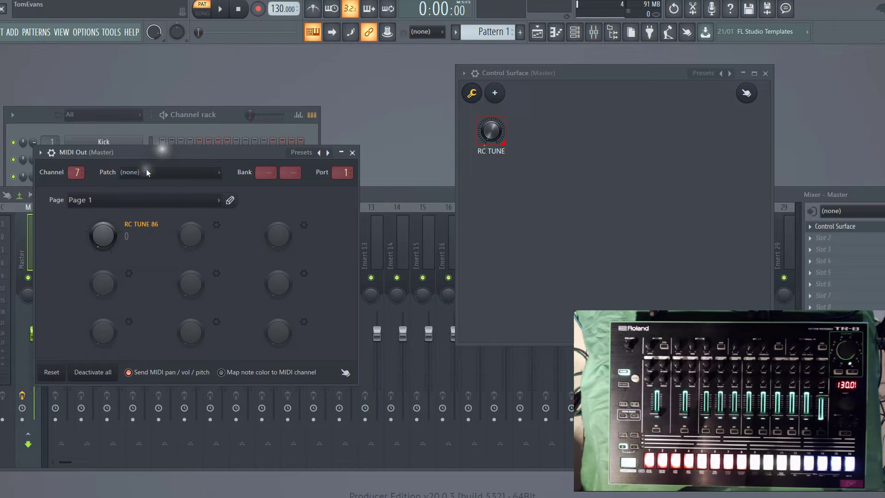
right_click(97, 238)
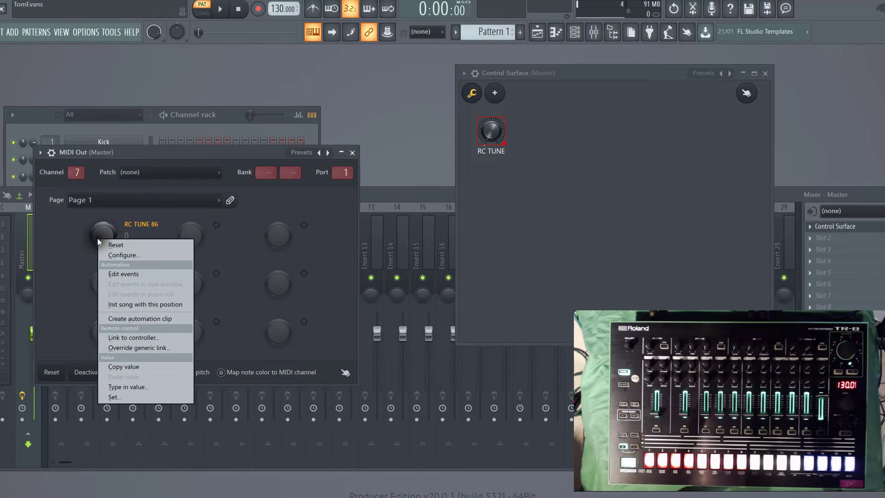
left_click(134, 337)
left_click(426, 228)
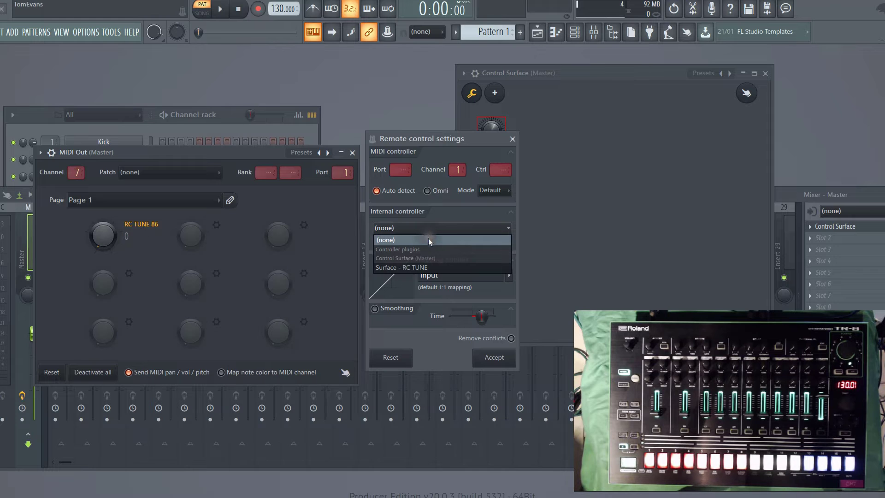
left_click(412, 268)
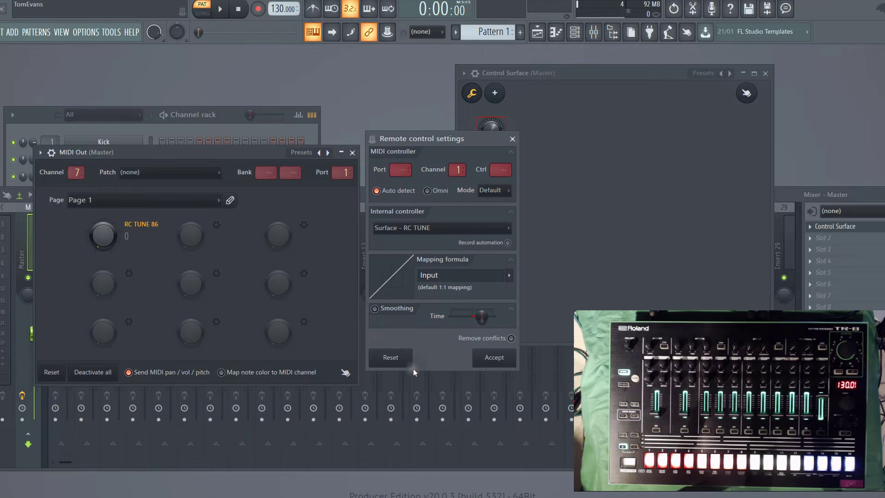
left_click(503, 360)
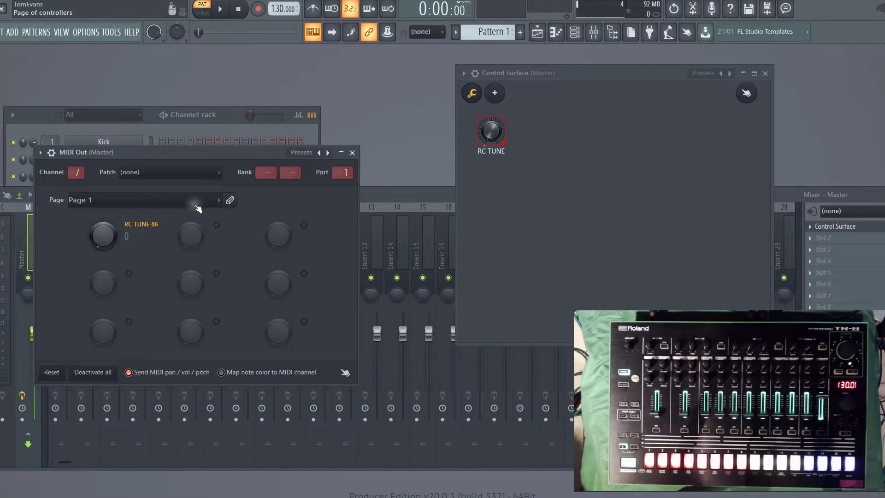
Exit surface edit mode and sweep RC TUNE, confirming RC TUNE 86 follows and ends at 15.
left_click(480, 94)
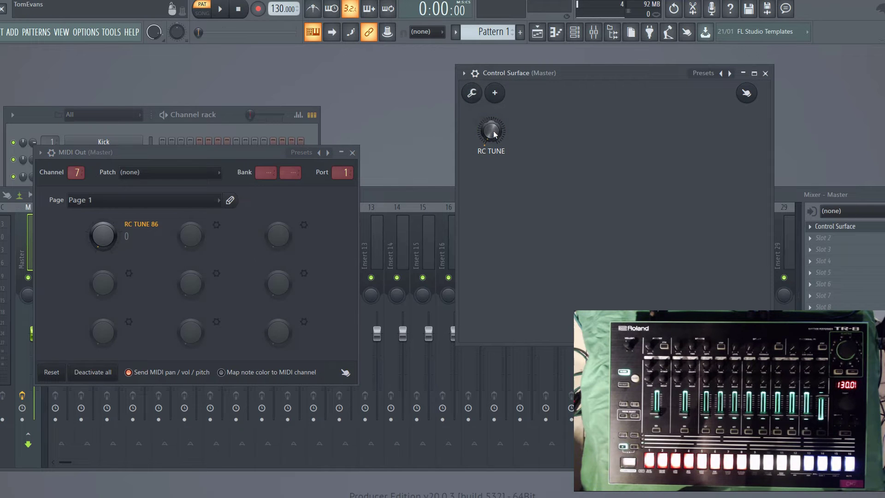
left_click_drag(493, 133, 497, 87)
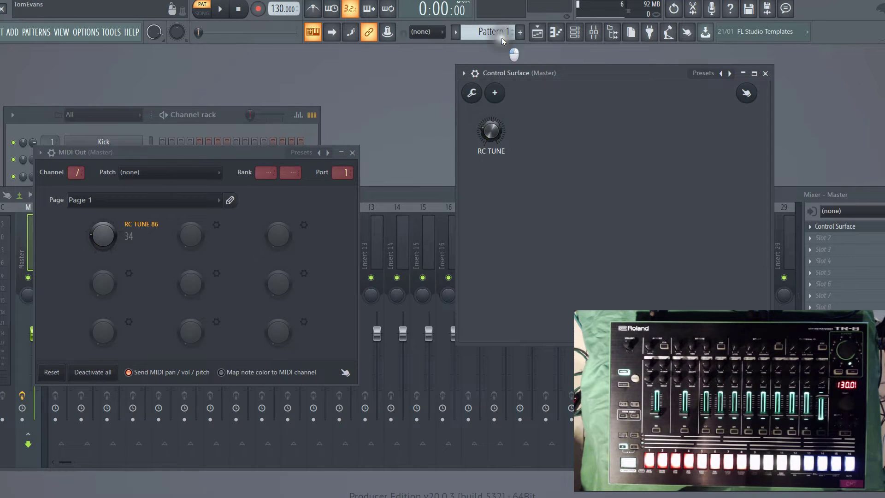
left_click_drag(502, 37, 507, 484)
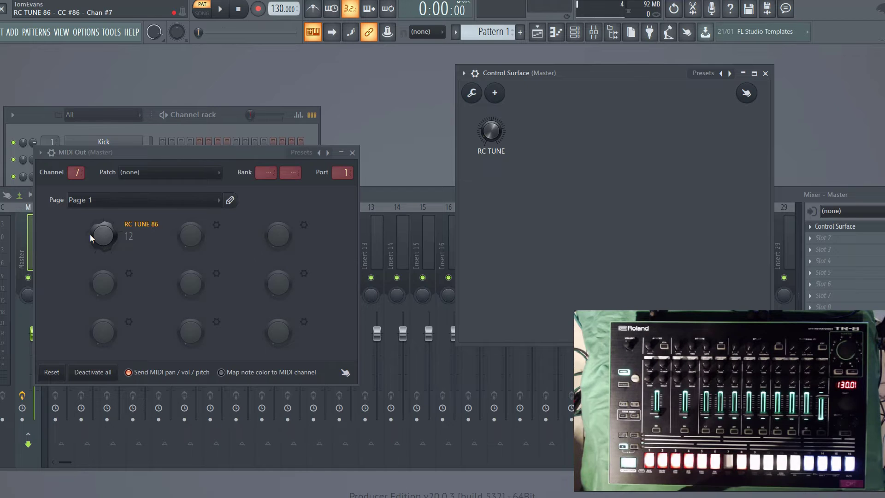
left_click_drag(496, 140, 455, 146)
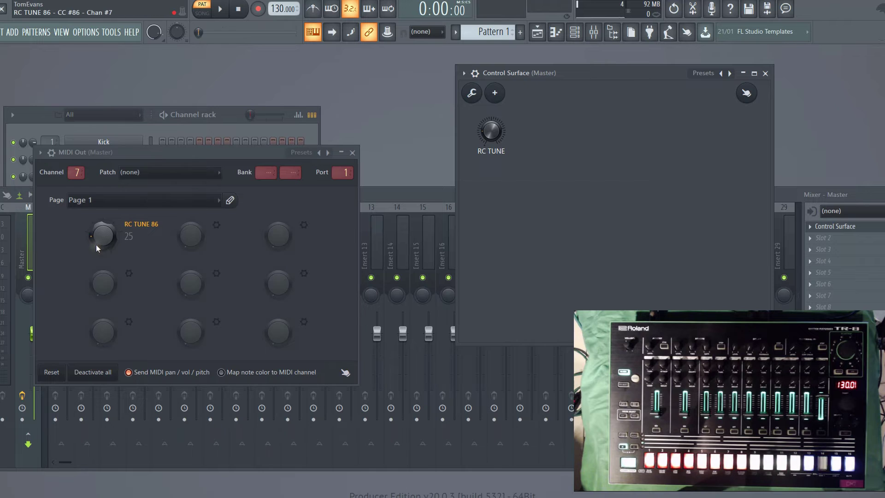
left_click_drag(96, 245, 118, 263)
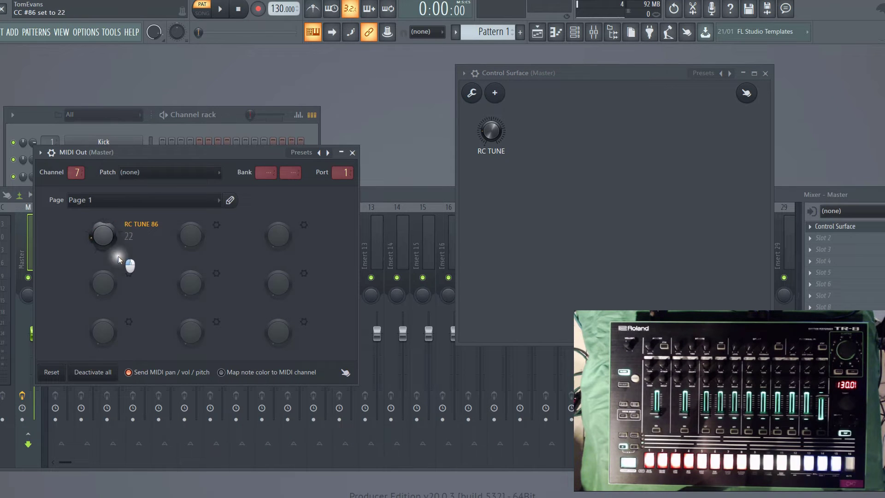
left_click_drag(118, 256, 96, 244)
left_click_drag(505, 136, 492, 132)
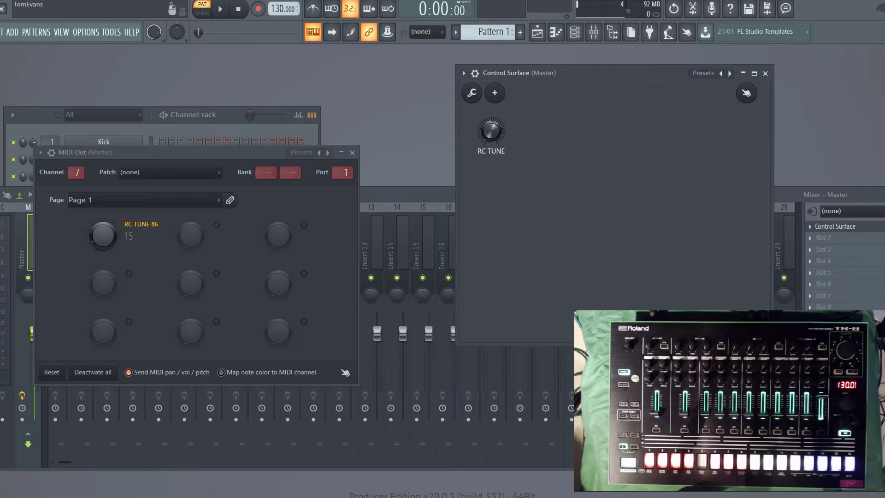
Reconfirm RC TUNE 86's surface link and turn RC TUNE until RC TUNE 86 reads 36.
right_click(117, 237)
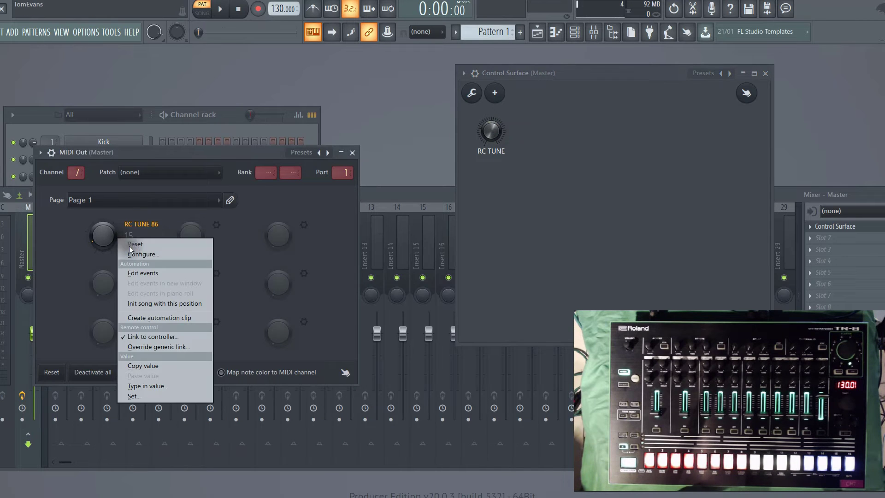
left_click(174, 336)
left_click(492, 366)
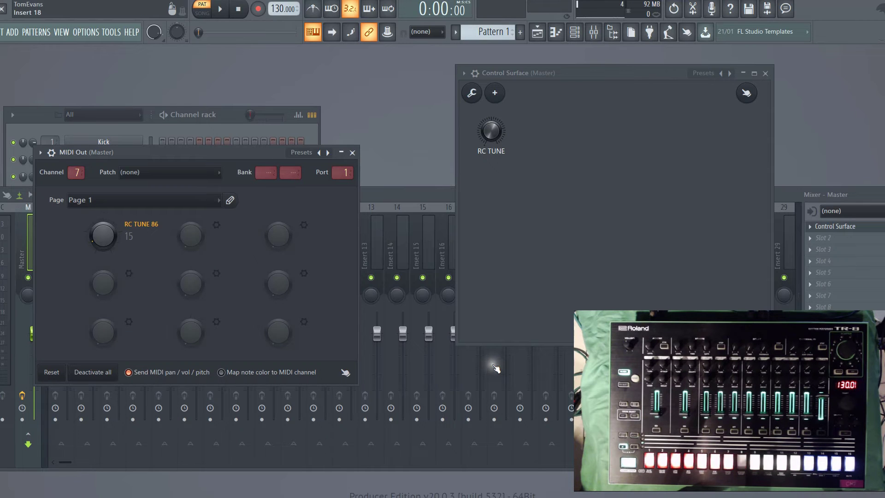
left_click_drag(491, 133, 529, 190)
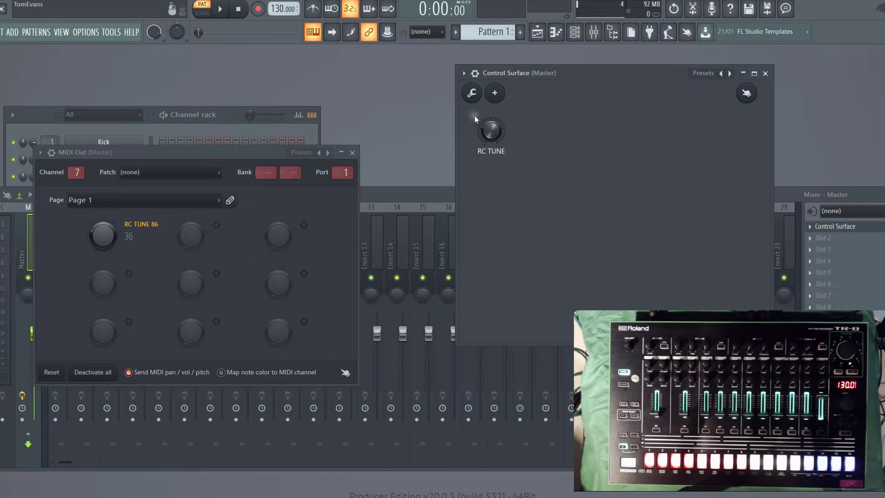
In edit mode, add a new slider (Slider 7) to the surface beside the RC TUNE knob.
left_click(472, 94)
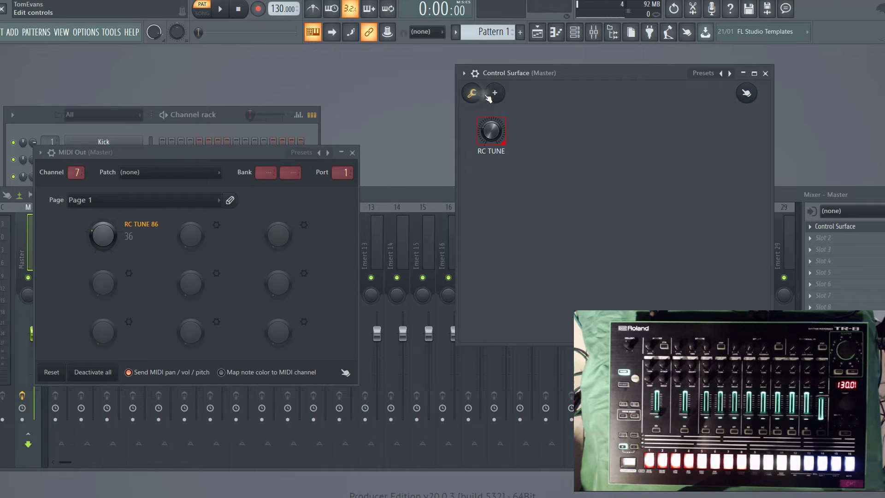
left_click(493, 95)
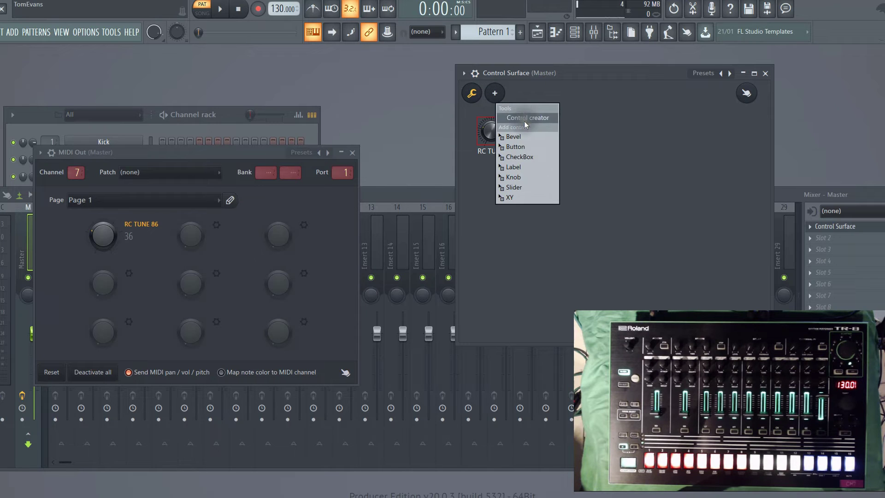
left_click(532, 186)
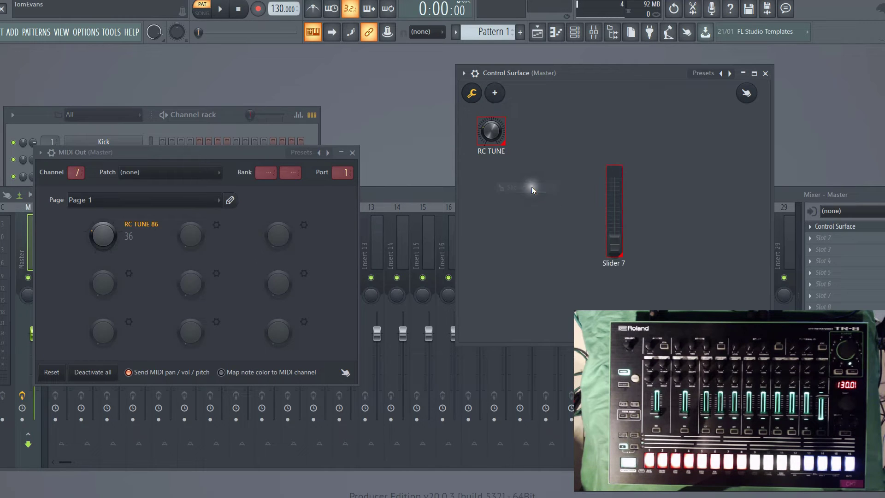
left_click_drag(625, 200, 567, 201)
left_click_drag(446, 198, 395, 197)
Rename the Slider 7 fader to RC LEVEL.
right_click(494, 199)
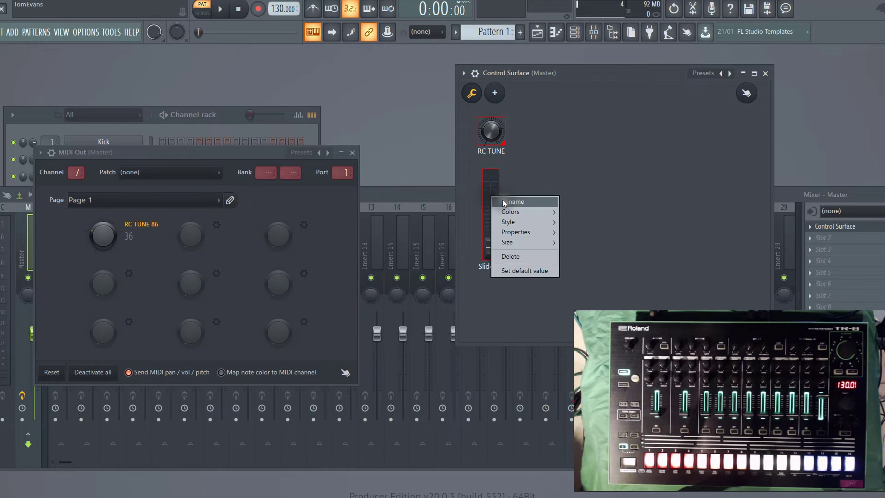
left_click(505, 200)
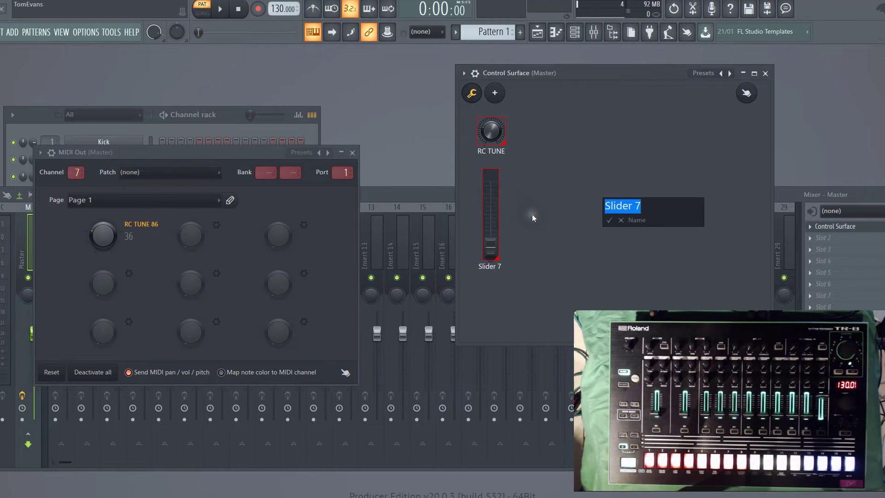
type("RC LEVEL")
key("Return")
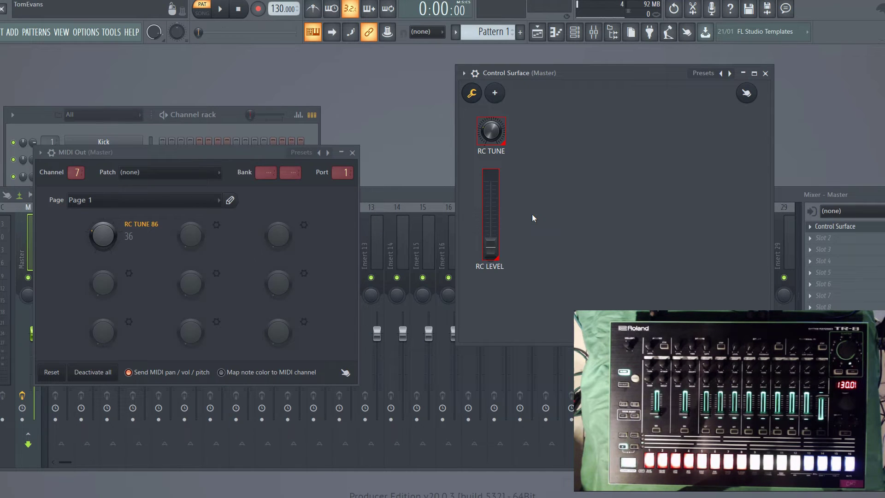
Open the second MIDI Out knob's Configure settings, type RC TUNE as its name, and switch to the TR-8 chart.
right_click(189, 237)
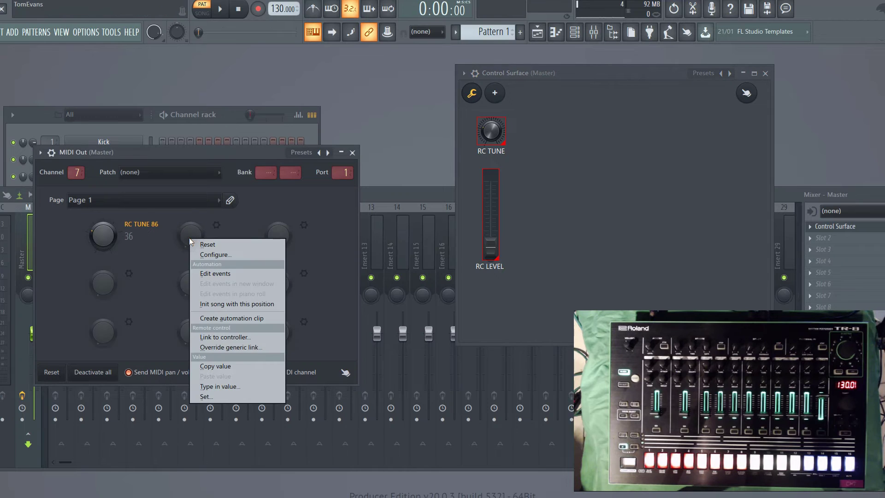
left_click(236, 256)
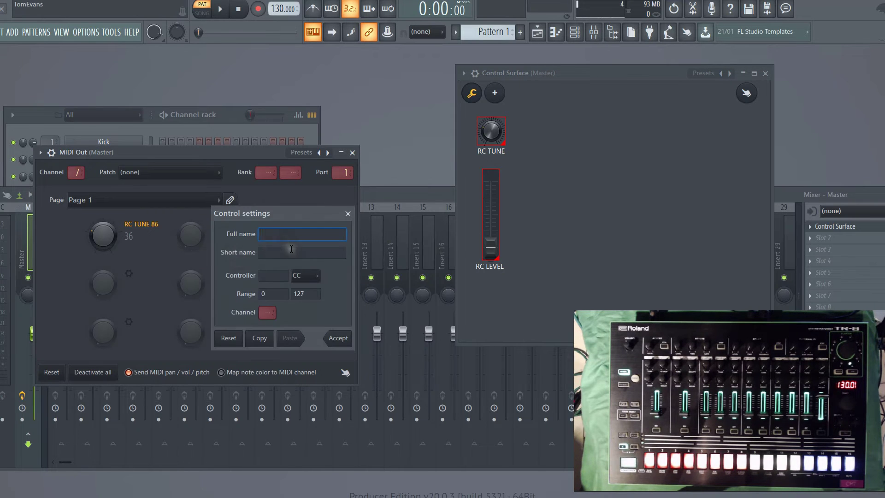
type("RC ")
type("TUNE")
key("alt+Tab")
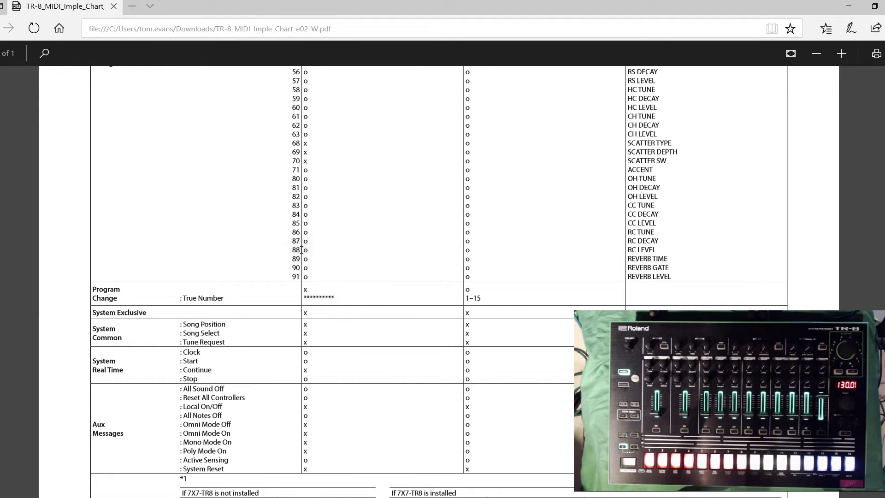
Confirm RC LEVEL uses controller 88 in the TR-8 chart and return to FL Studio.
key("alt+Tab")
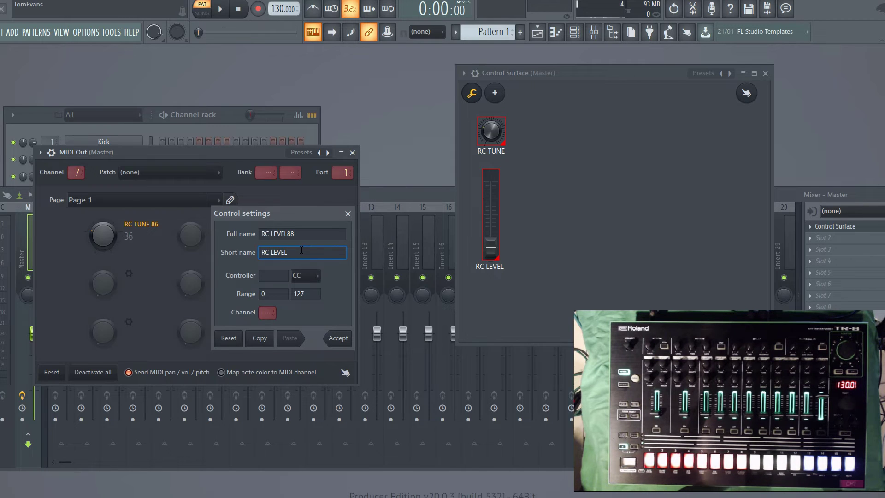
Give the second knob controller 88 on channel 7 and accept its RC LEVEL 88 settings.
type("88")
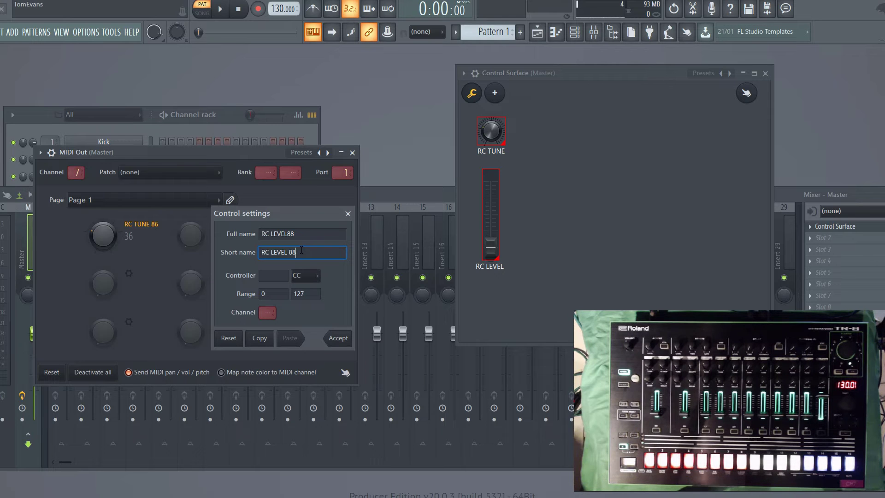
left_click(273, 275)
type("88")
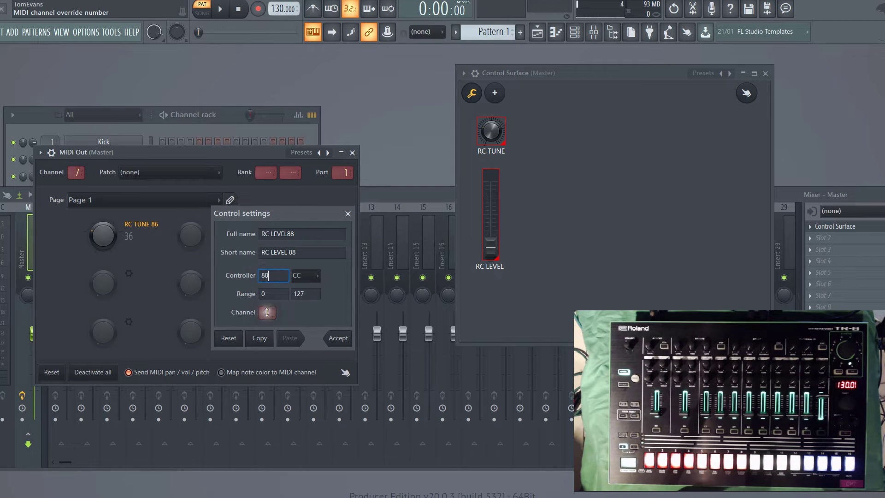
scroll(267, 312, "up", 7)
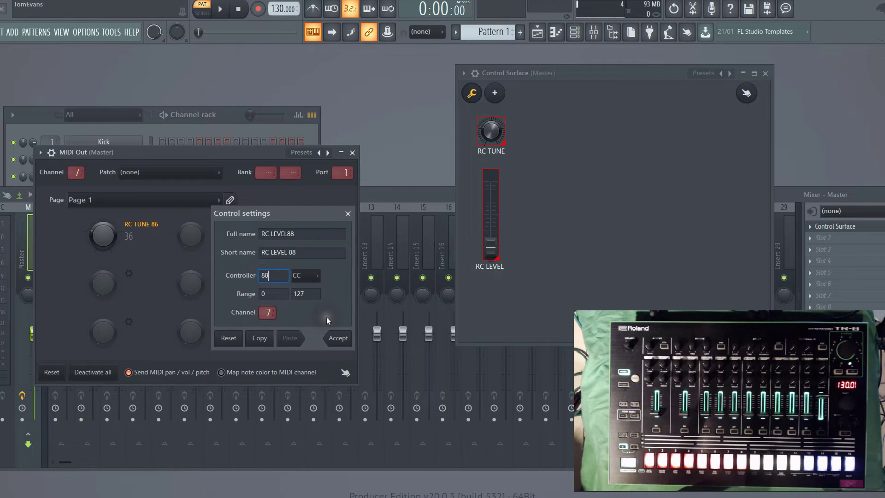
left_click(341, 343)
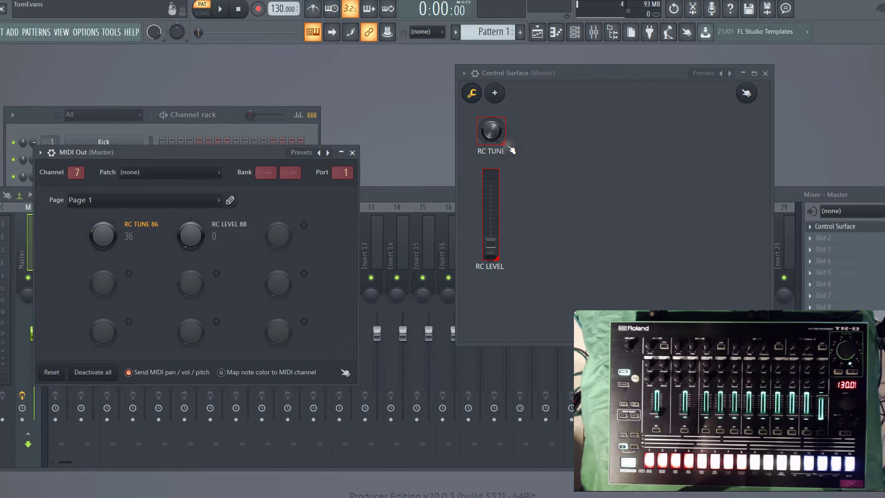
Leave edit mode and link the RC LEVEL 88 knob to the Surface - RC LEVEL fader.
left_click(473, 94)
right_click(499, 197)
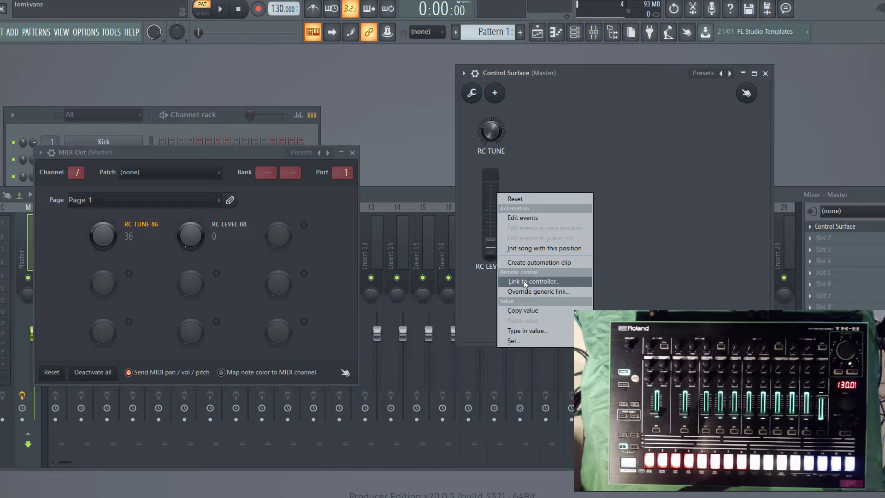
left_click(211, 153)
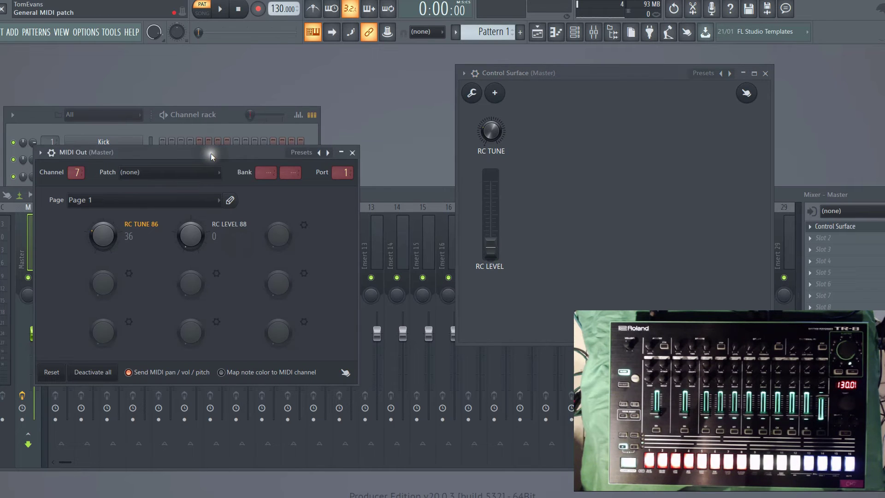
right_click(189, 235)
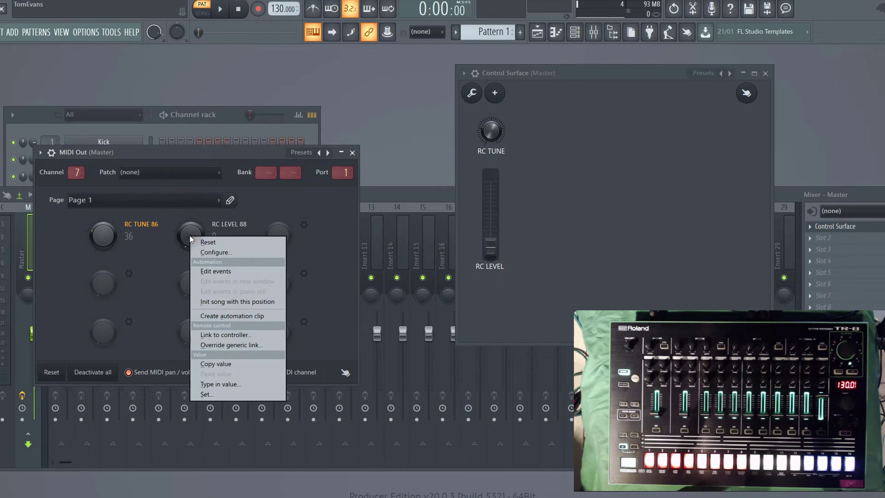
left_click(224, 331)
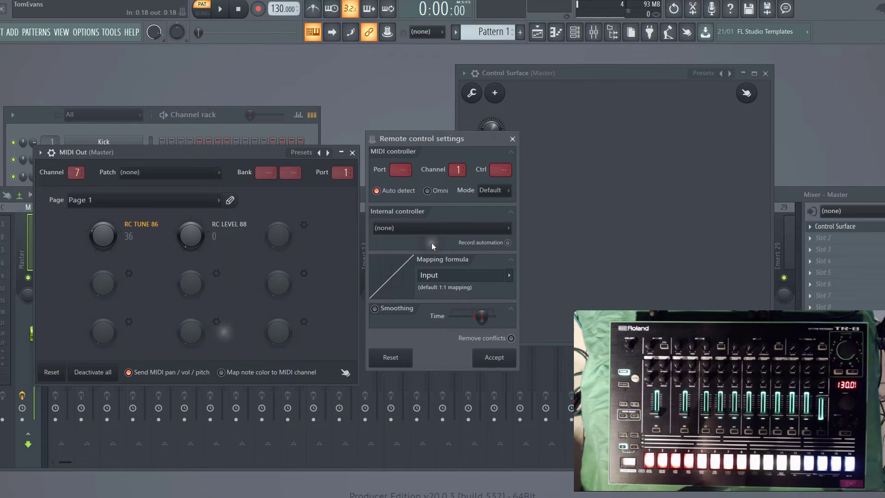
left_click(416, 228)
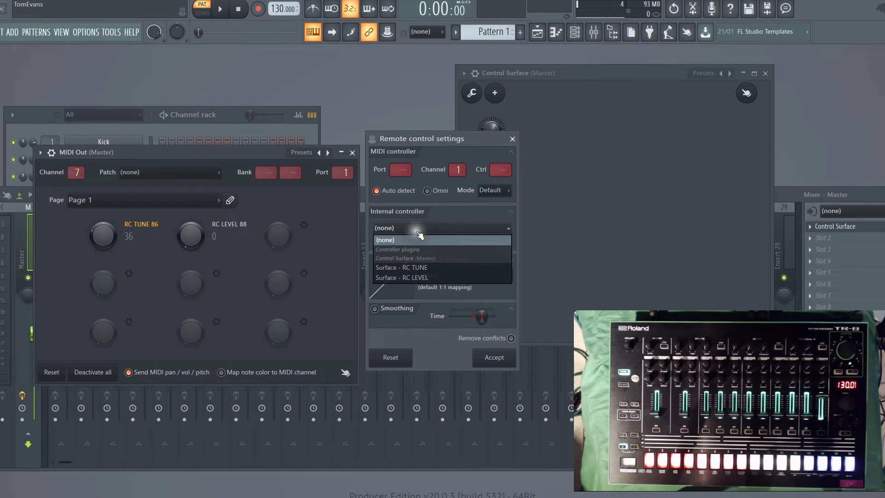
left_click(427, 277)
left_click(492, 360)
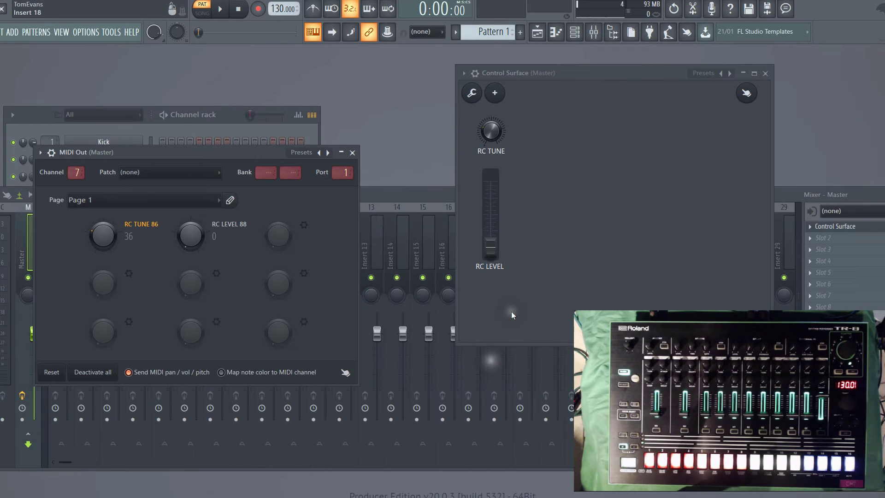
Raise RC LEVEL and turn RC TUNE, leaving RC LEVEL 88 at 109 and RC TUNE 86 at 48.
left_click_drag(491, 249, 501, 53)
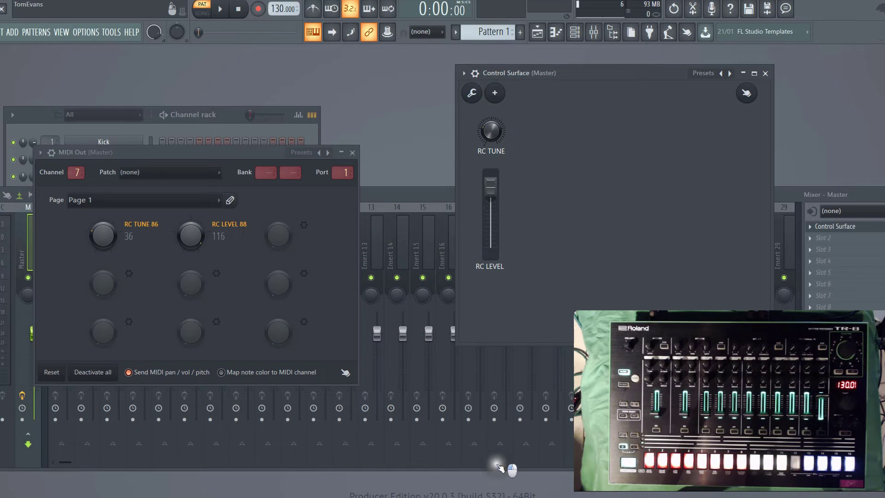
mouse_move(504, 141)
left_mouse_down()
mouse_move(501, 26)
mouse_move(493, 132)
left_mouse_up()
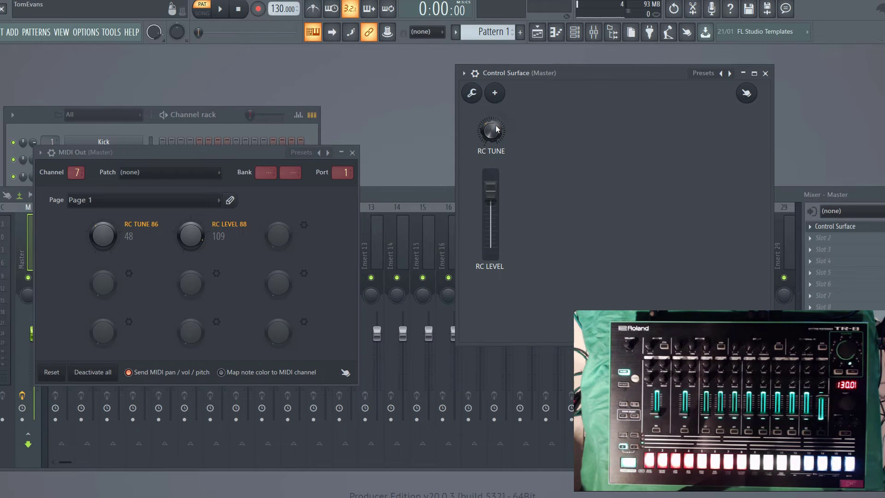
left_click(495, 93)
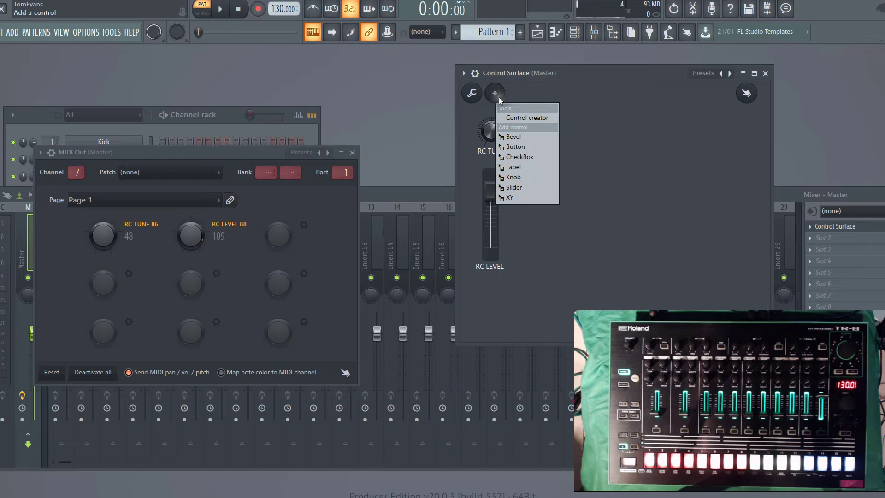
Add a button to the surface beside RC TUNE and rename it ON.
left_click(524, 148)
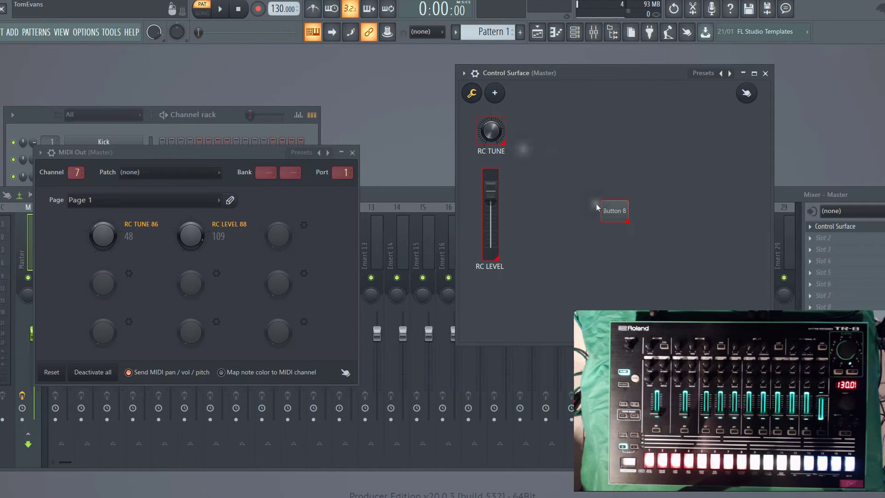
left_click_drag(617, 208, 579, 150)
right_click(559, 136)
left_click(565, 140)
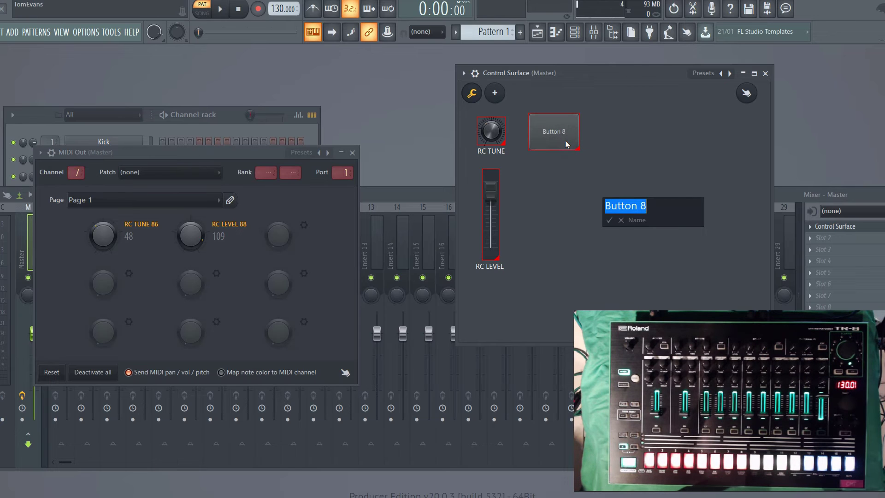
type("SCA")
key("BackSpace")
key("BackSpace")
key("BackSpace")
type("ON")
key("Return")
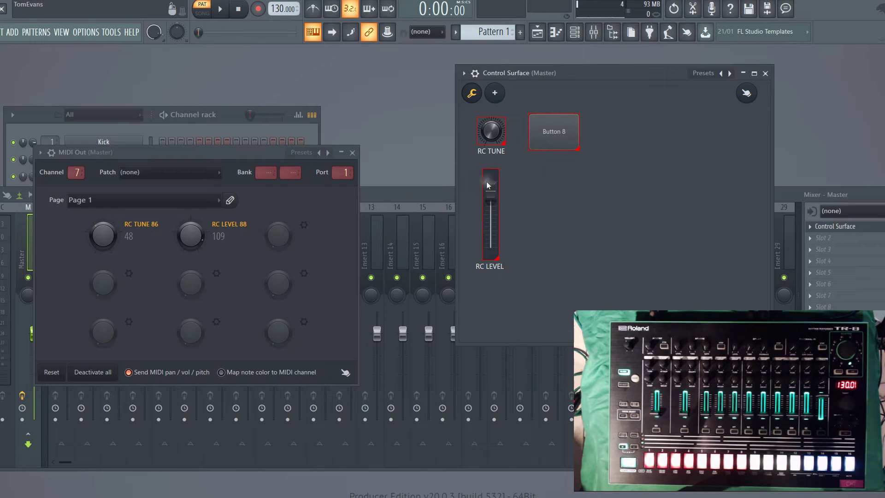
Set the new button's caption to ON, then switch to the TR-8 MIDI chart.
left_click(551, 132)
right_click(551, 133)
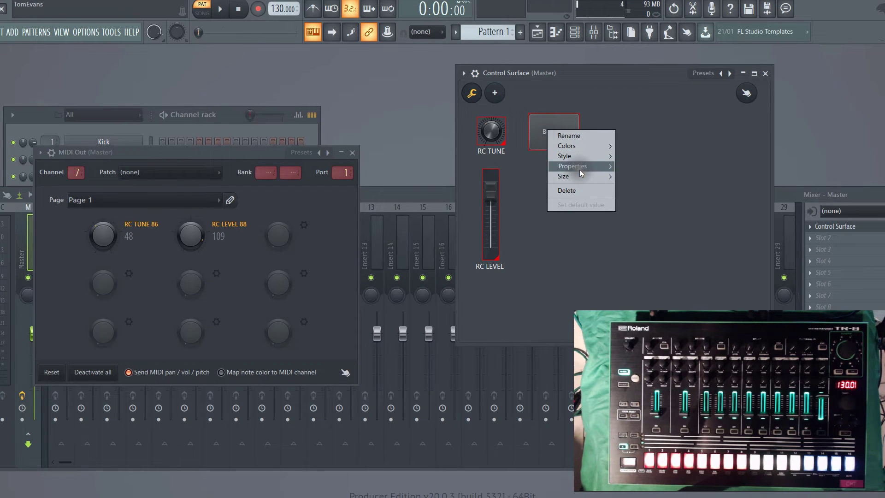
mouse_move(579, 167)
left_click(628, 176)
type("ON")
key("Return")
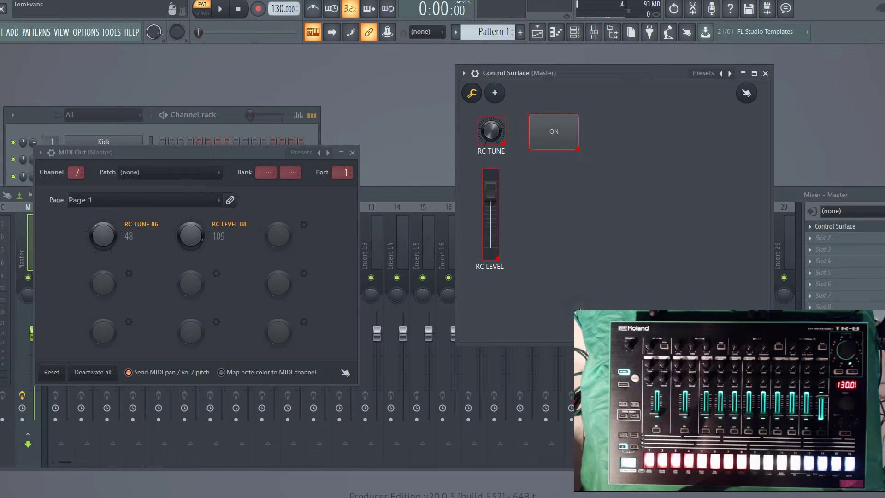
key("alt+Tab")
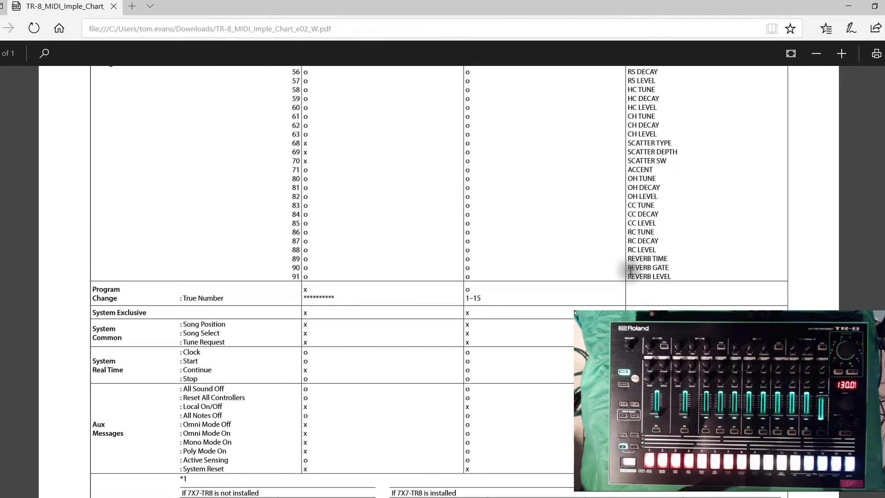
Scroll through the TR-8 chart's Control Change rows, including the SCATTER entries.
scroll(638, 239, "up", 1)
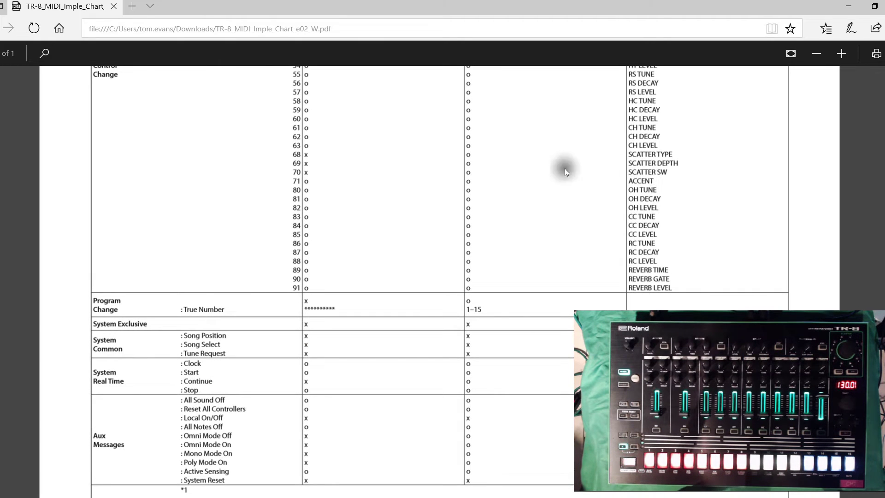
scroll(590, 166, "up", 2)
scroll(439, 281, "down", 5)
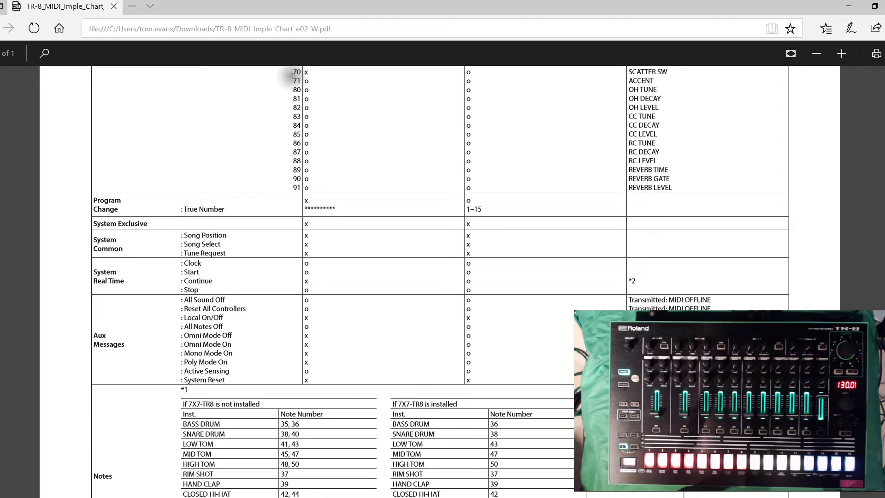
Configure the third MIDI Out knob: full name SCATTER SW 70, short name SCATTER SWITCH 70, controller 70, channel 7.
key("alt+Tab")
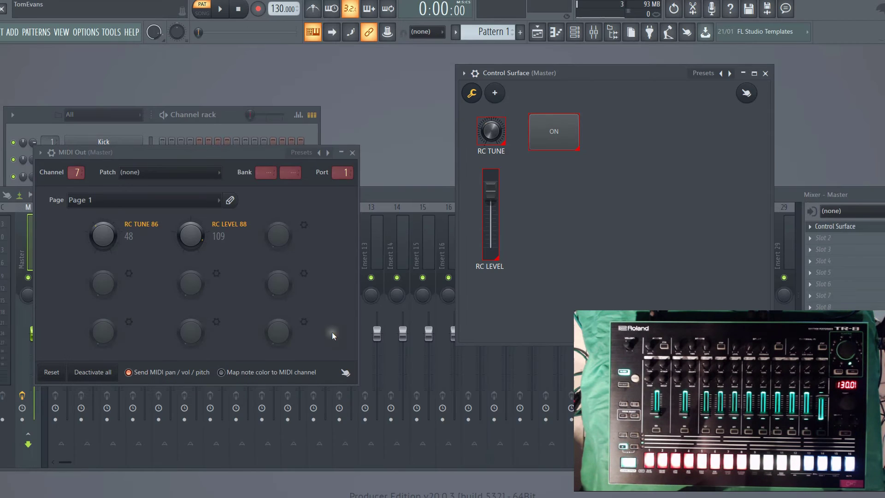
right_click(277, 242)
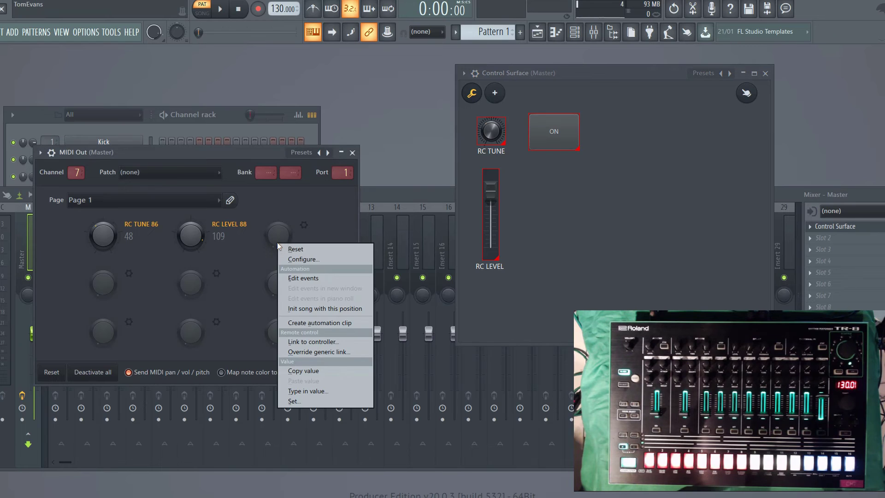
left_click(311, 259)
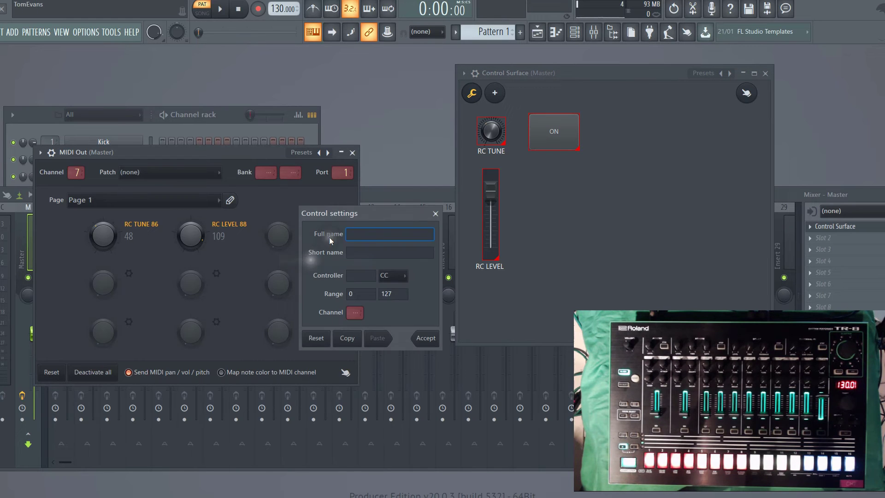
type("SCATTE")
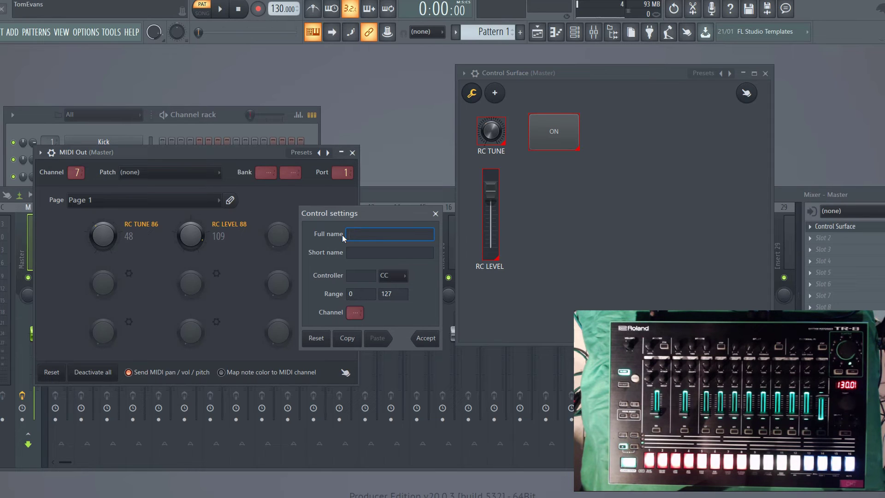
type("TTER SW")
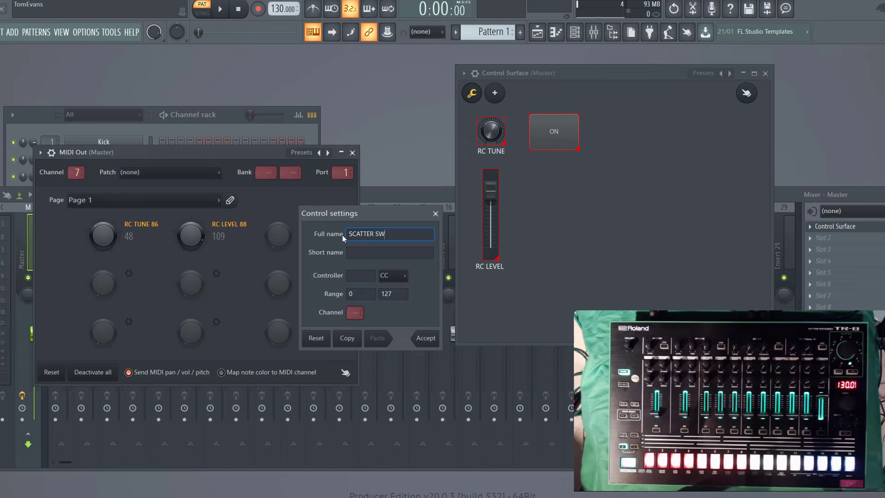
type(" 70")
key("Tab")
type("SCATTER SWITCH 70")
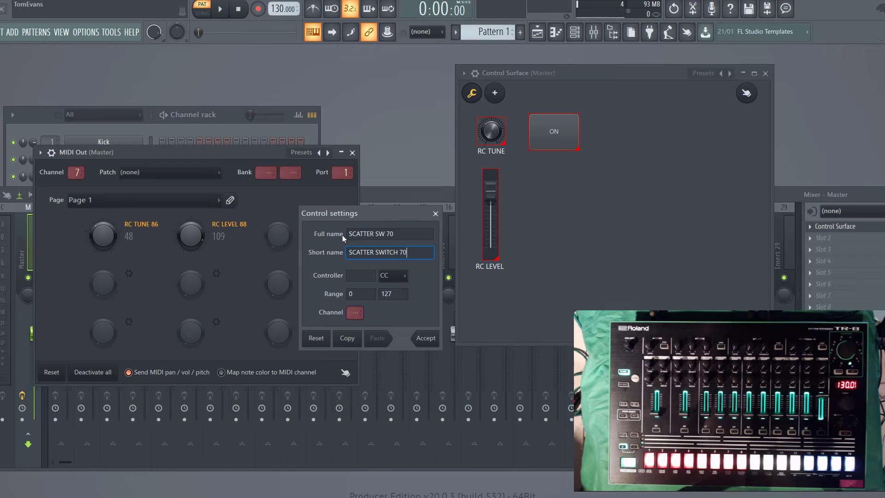
key("Tab")
type("70")
left_click_drag(355, 312, 357, 269)
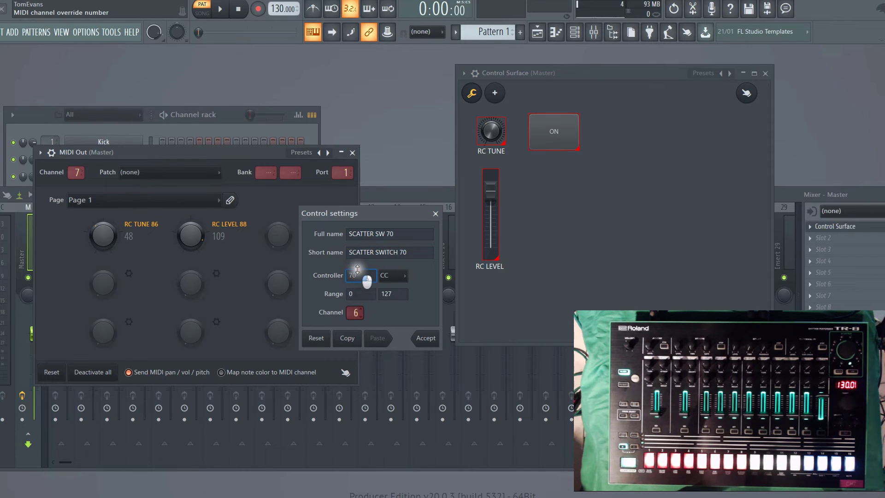
left_click(419, 338)
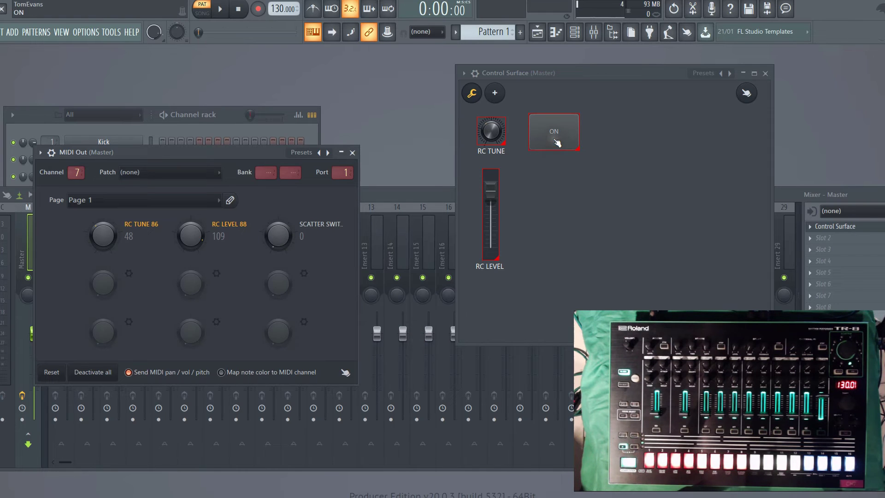
Link the SCATTER SWITCH knob to the Surface - ON control.
right_click(277, 236)
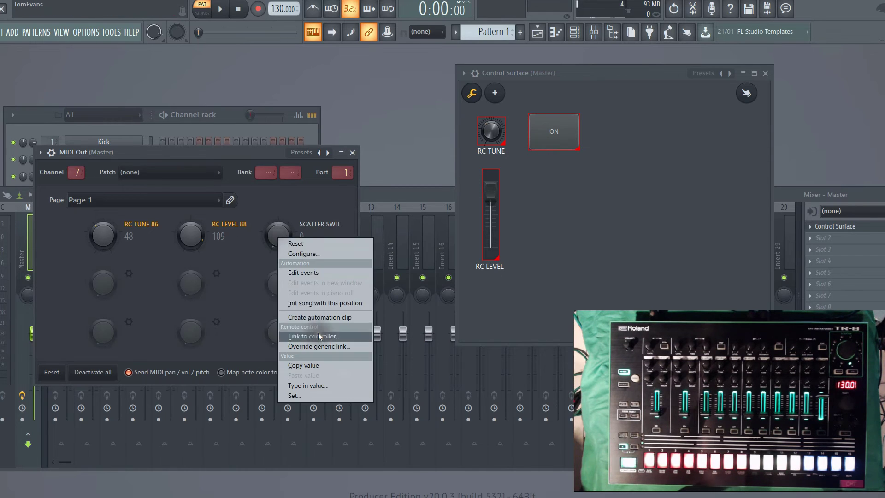
left_click(320, 335)
left_click(449, 226)
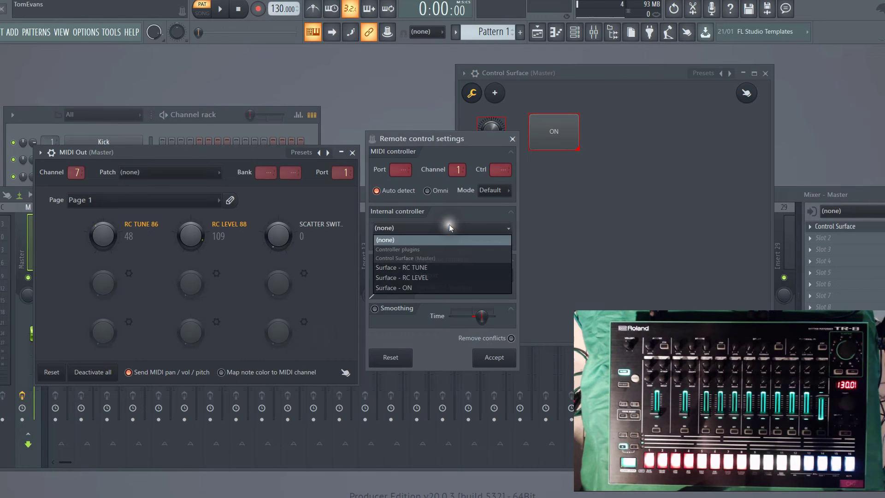
left_click(427, 287)
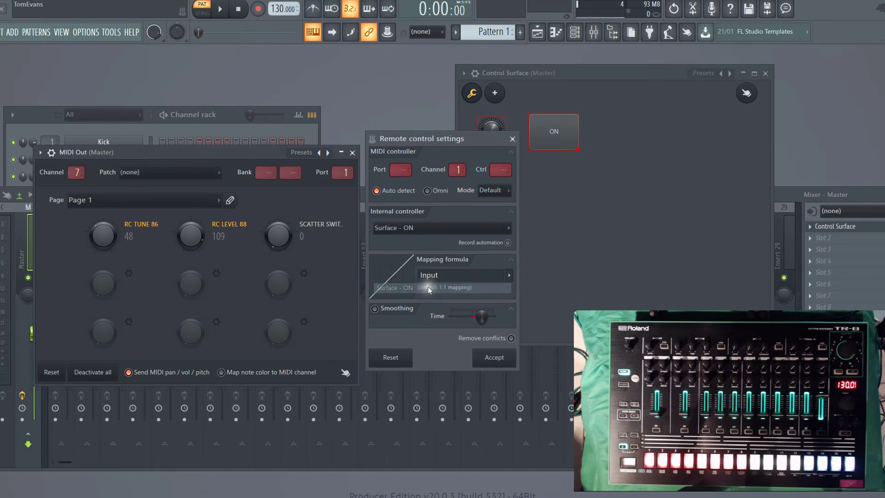
left_click(494, 358)
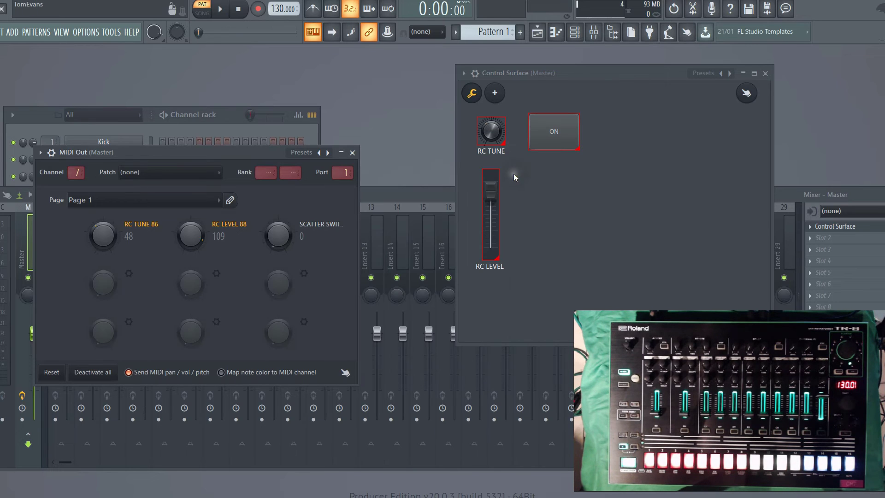
Leave edit mode and toggle ON, switching SCATTER SWITCH 70 between 127 and 0.
left_click(555, 133)
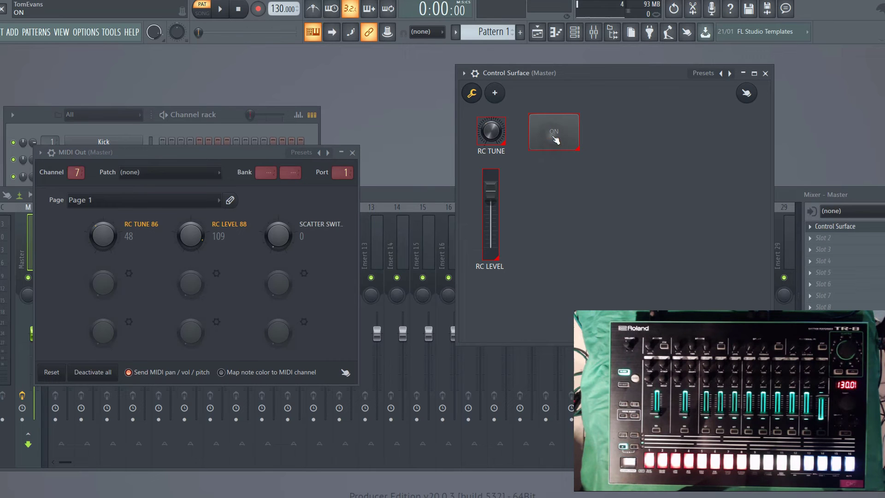
left_click(472, 93)
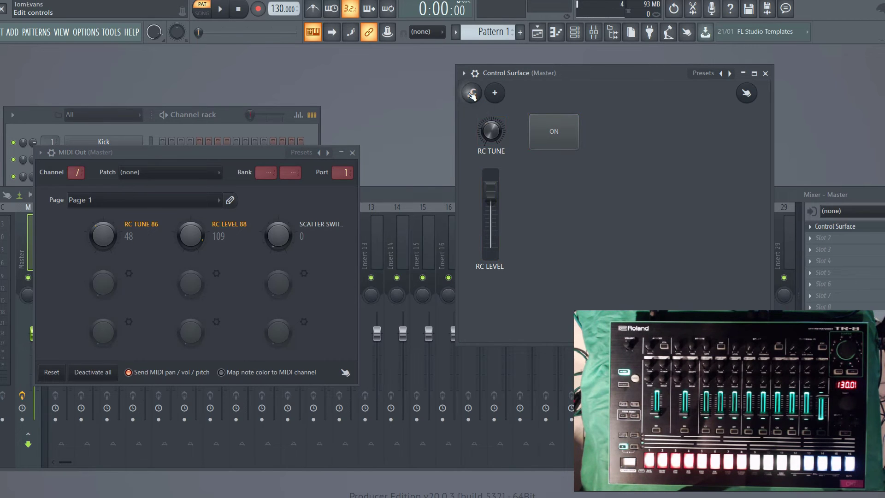
left_click(555, 134)
left_click(558, 136)
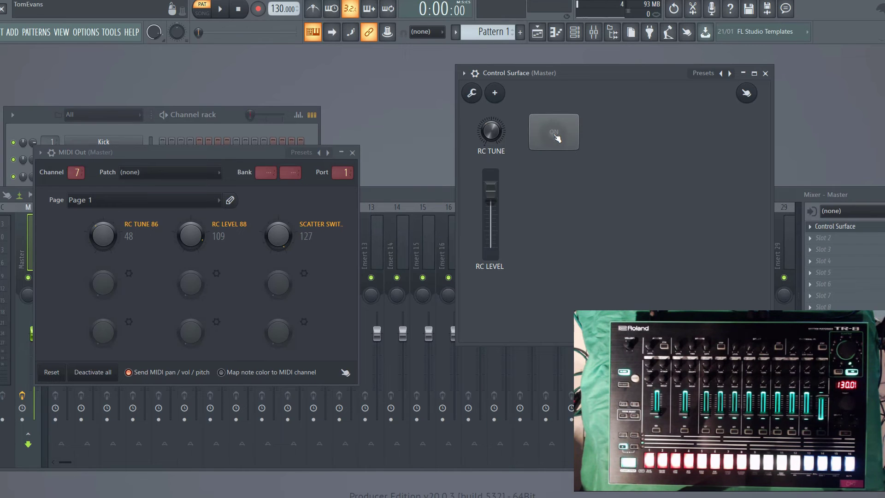
left_click(558, 136)
In edit mode, give the ON control a light grey style.
right_click(556, 134)
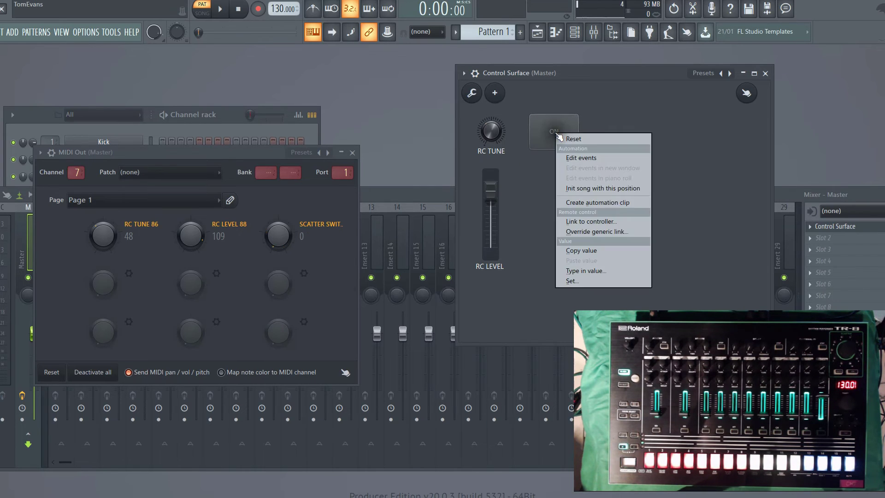
left_click(477, 98)
left_click(477, 98)
right_click(534, 127)
mouse_move(573, 153)
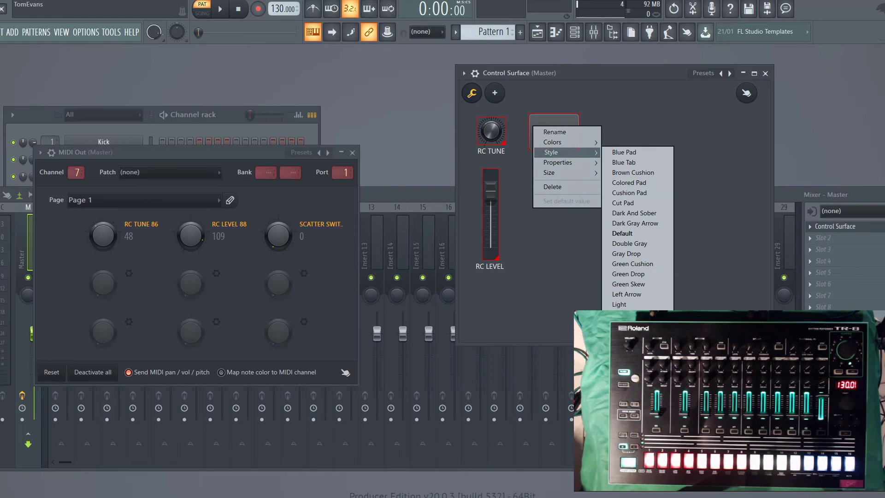
left_click(626, 253)
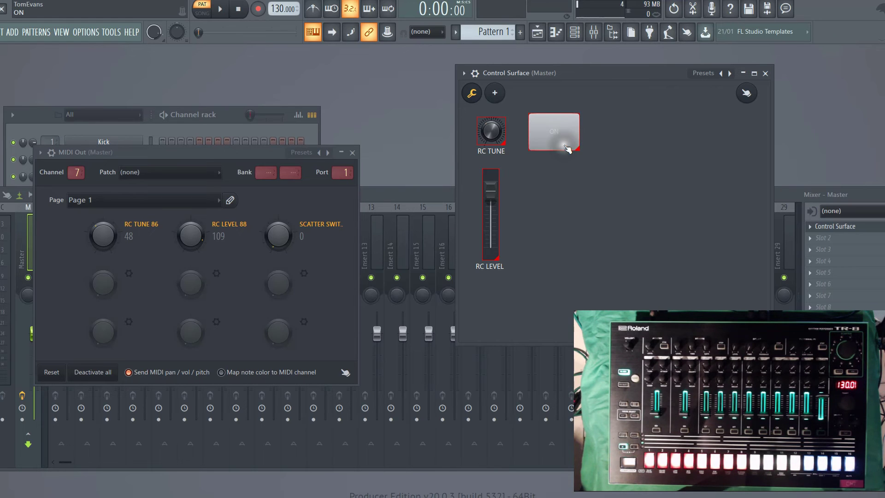
left_click(543, 133)
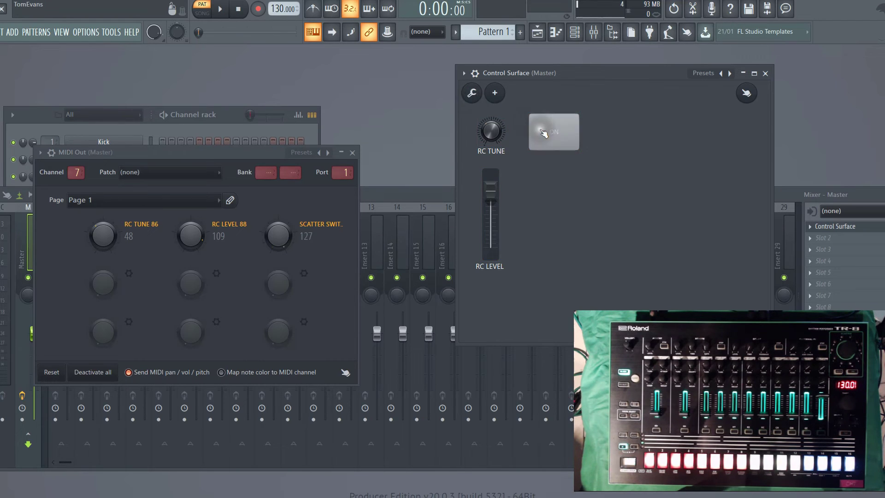
Restyle the ON control with a green pad style and exit edit mode.
right_click(543, 133)
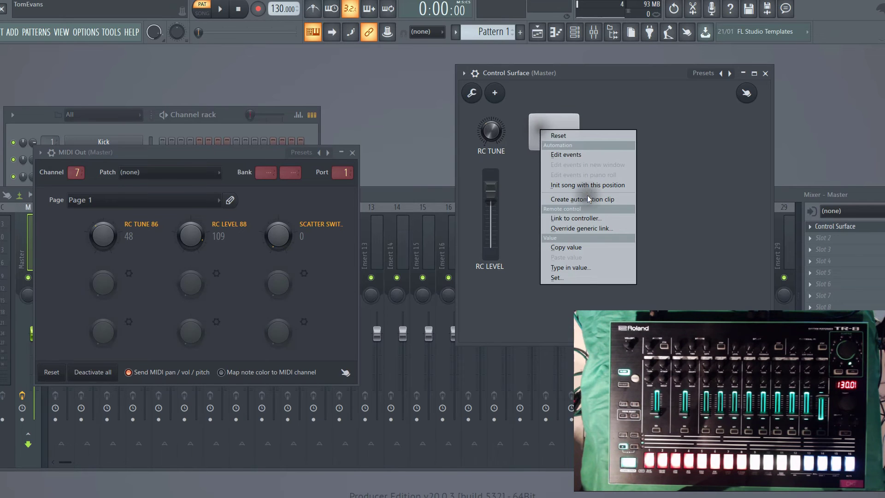
left_click(471, 93)
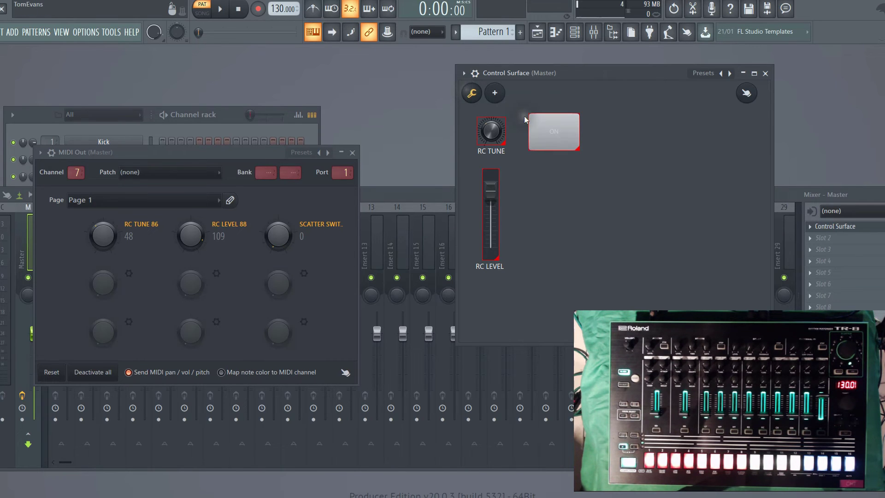
right_click(548, 133)
mouse_move(591, 157)
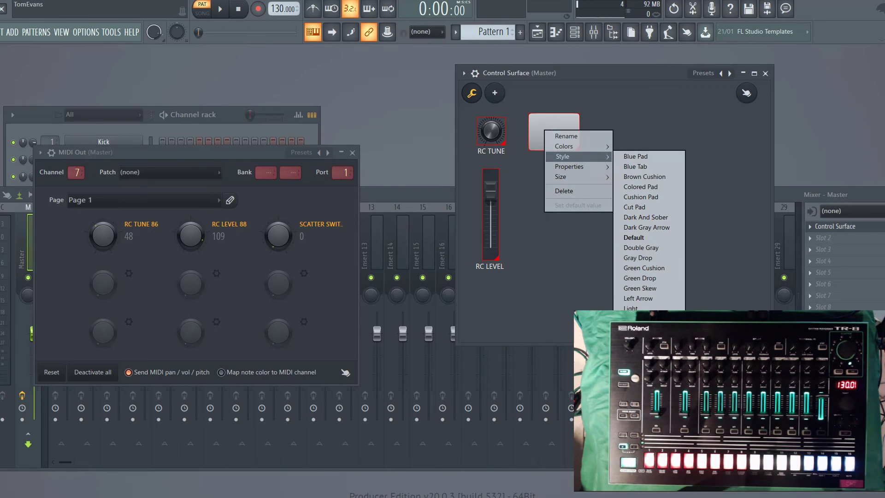
left_click(643, 267)
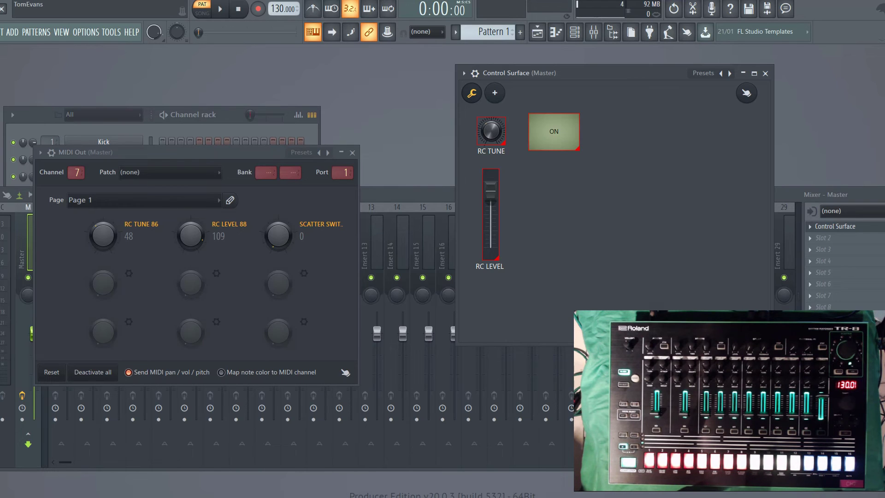
left_click(477, 95)
Toggle the green ON pad repeatedly, sending SCATTER SWITCH 127 and 0, leaving it off.
left_click(551, 132)
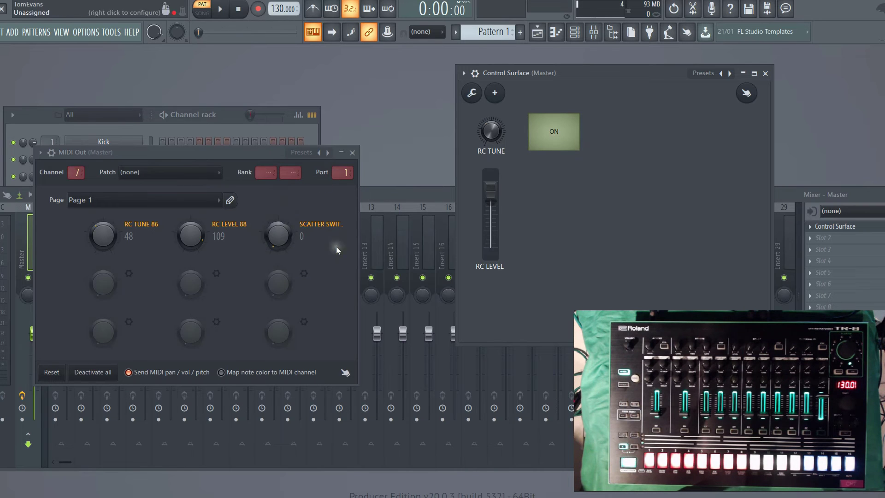
left_click(554, 146)
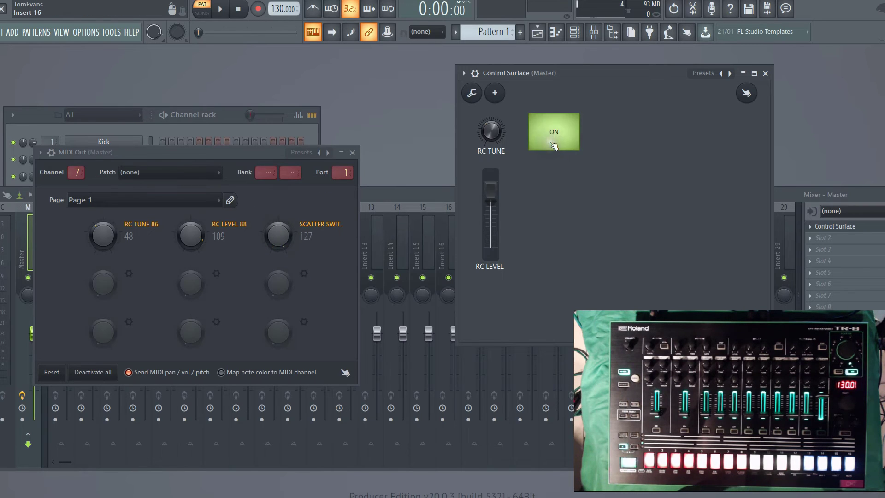
left_click(554, 147)
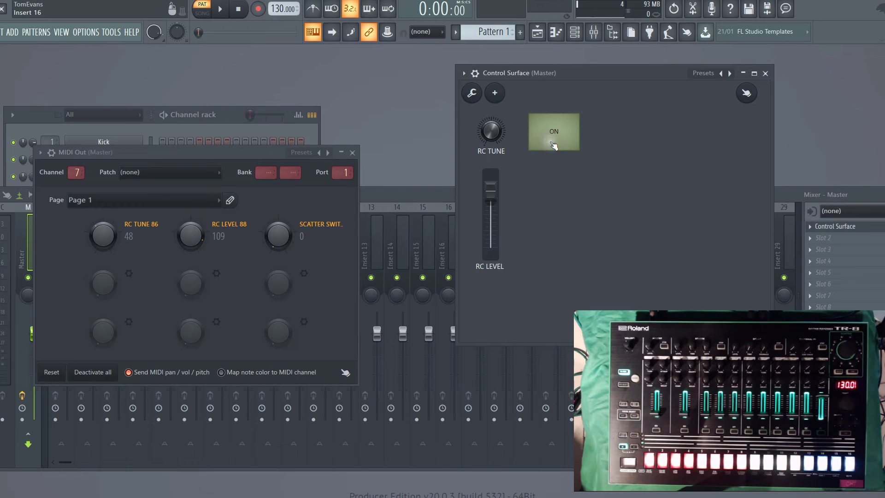
left_click(553, 147)
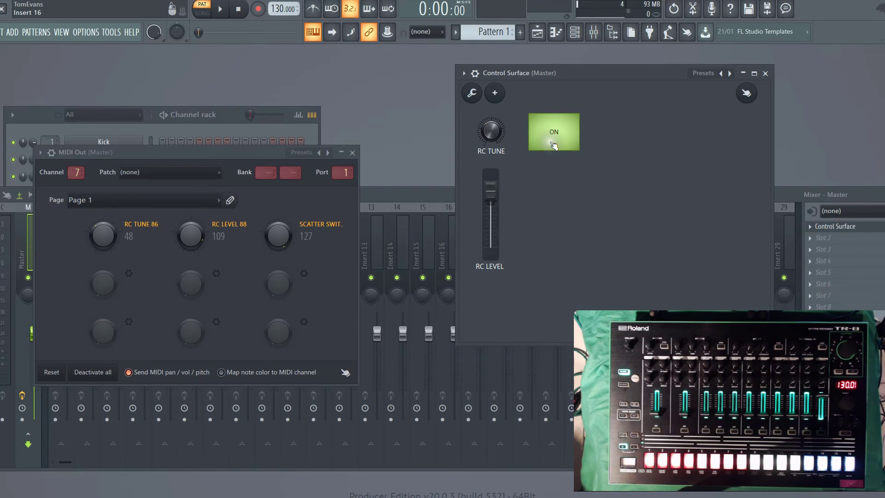
left_click(554, 147)
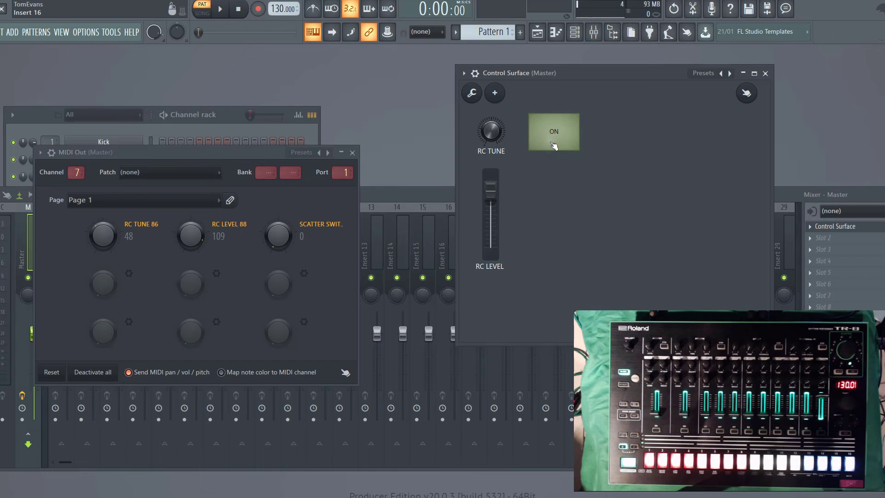
left_click(554, 146)
left_click(554, 147)
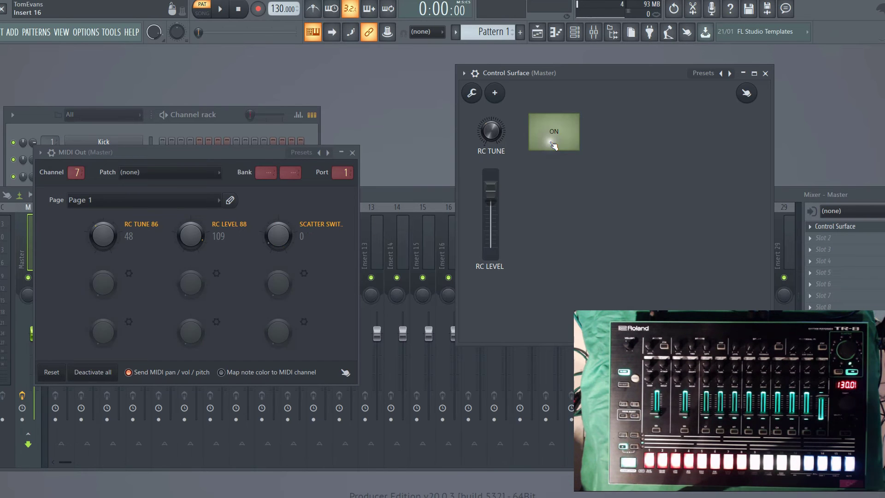
left_click(554, 147)
left_click(554, 146)
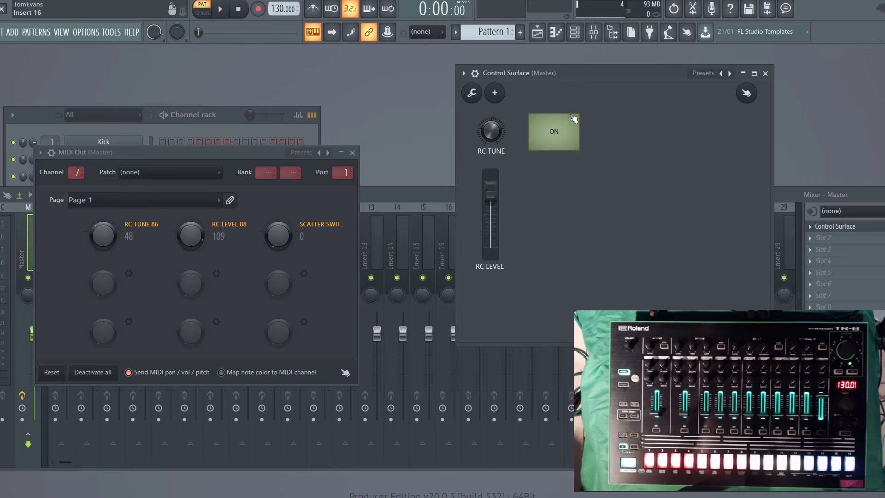
Add a new Knob 9 to the surface, enlarge it and place it beside RC LEVEL.
left_click(478, 95)
left_click(494, 93)
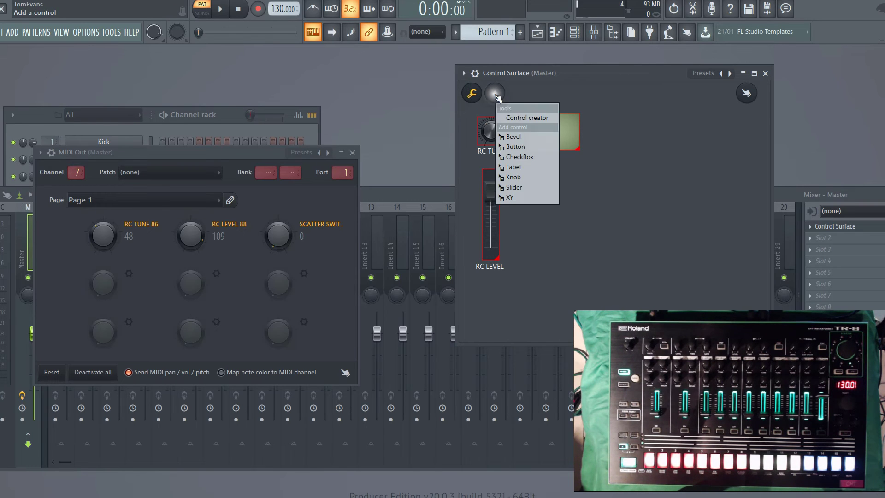
left_click(535, 177)
left_click_drag(629, 228, 672, 270)
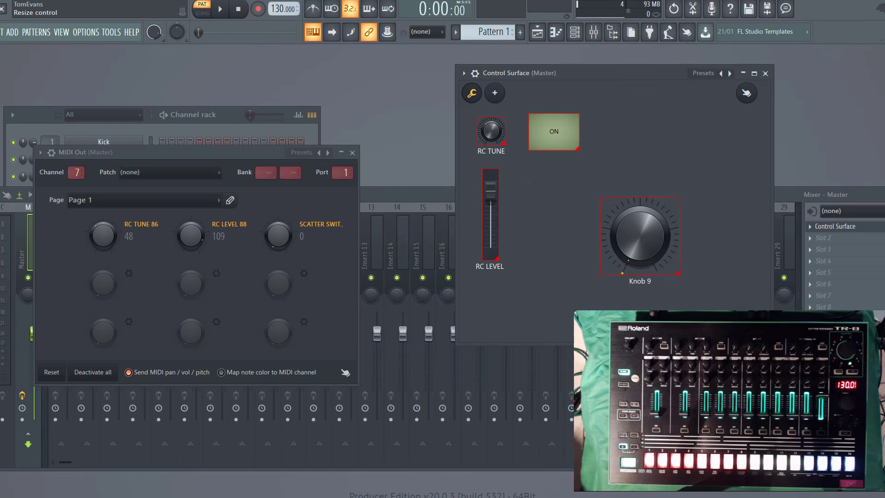
left_click_drag(596, 225, 526, 199)
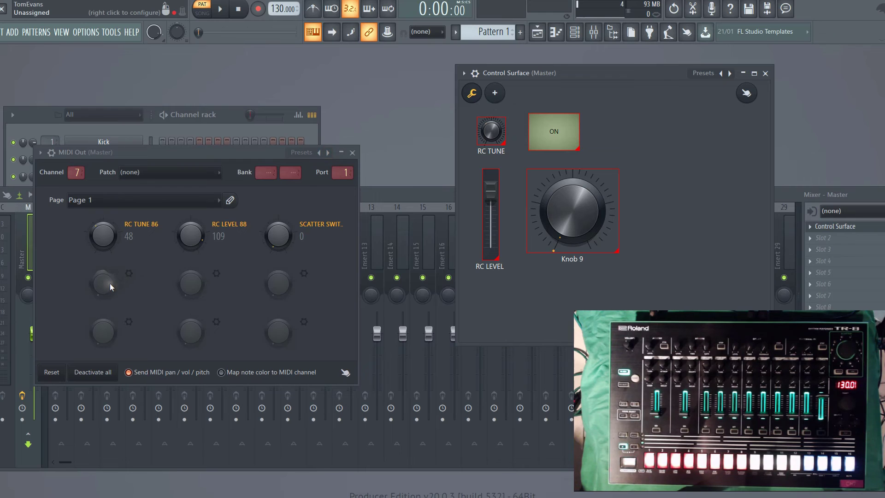
Check the TR-8 chart for SCATTER TYPE CC 68 and SCATTER DEPTH CC 69, then return to FL Studio.
key("alt+Tab")
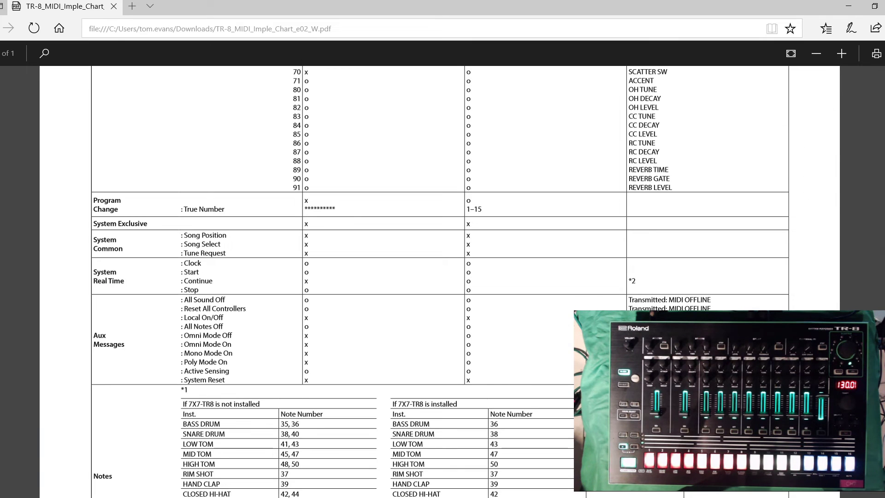
scroll(439, 281, "up", 1)
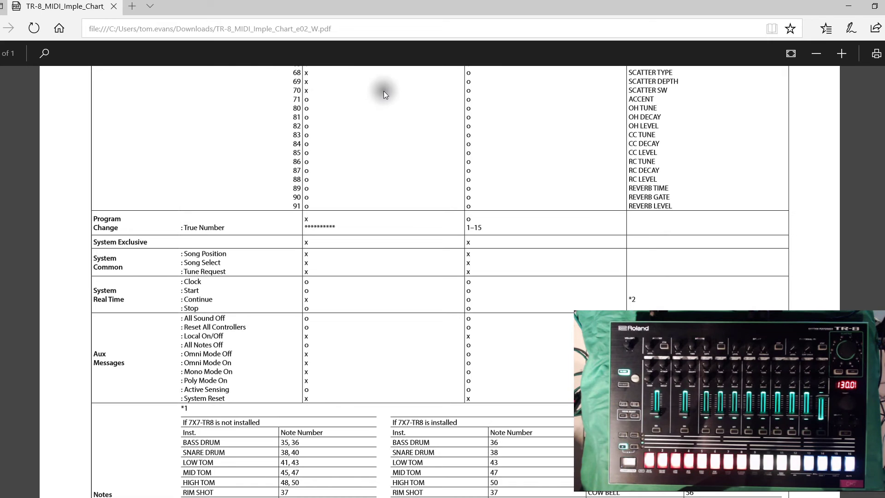
key("alt+Tab")
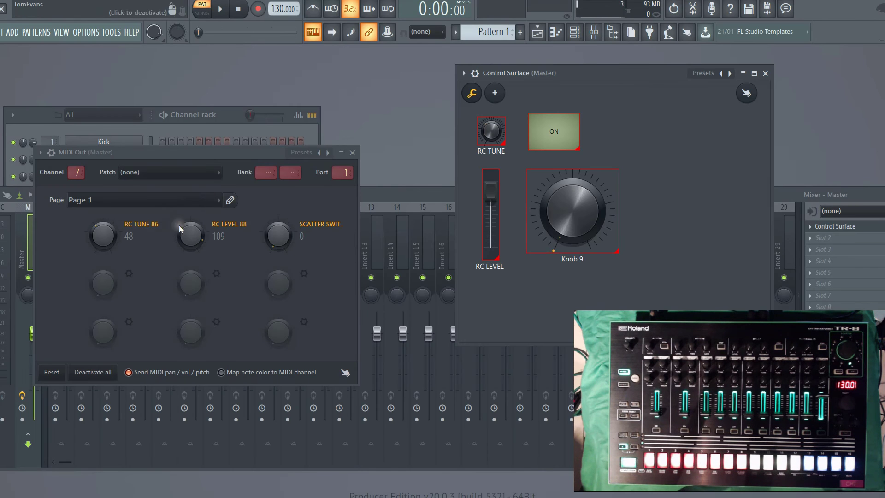
Configure the empty second-row MIDI Out knob as SCATTER TYPE 68 on controller 68.
right_click(104, 292)
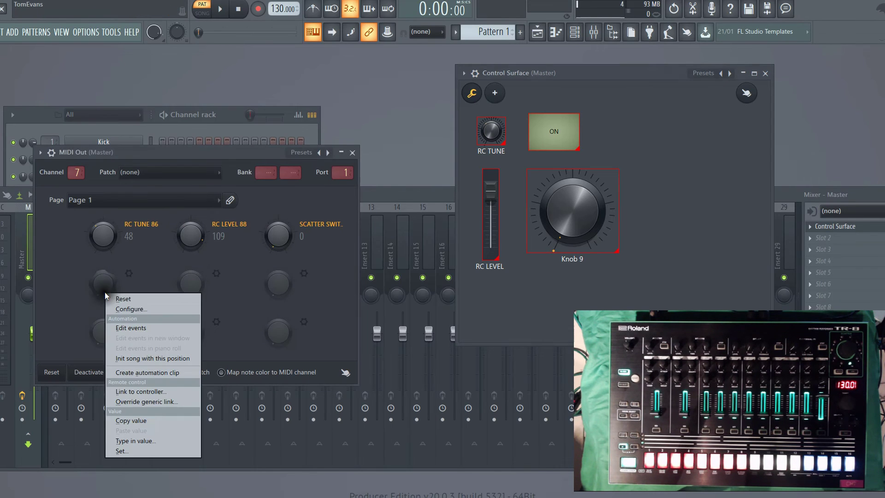
left_click(126, 312)
type("SCAATTER")
key("BackSpace")
key("BackSpace")
key("BackSpace")
key("BackSpace")
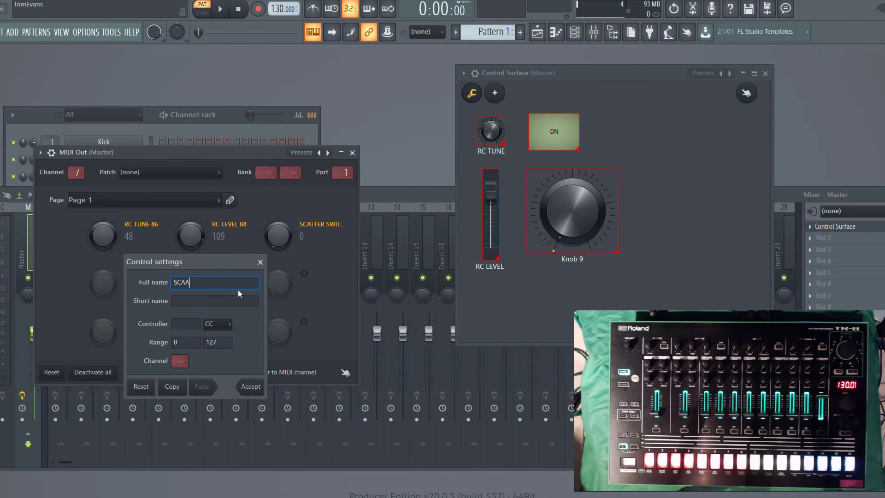
key("BackSpace")
type("TTER TYPE 68")
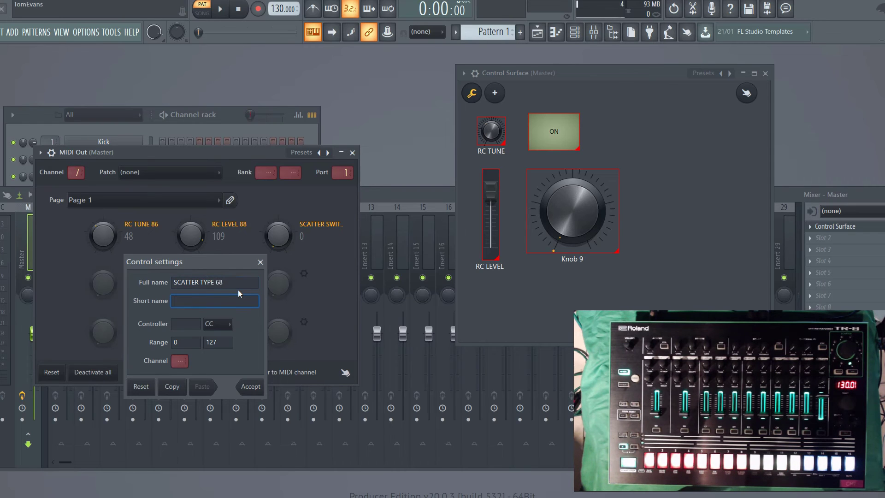
key("Tab")
type("SCATTER TYPE 68")
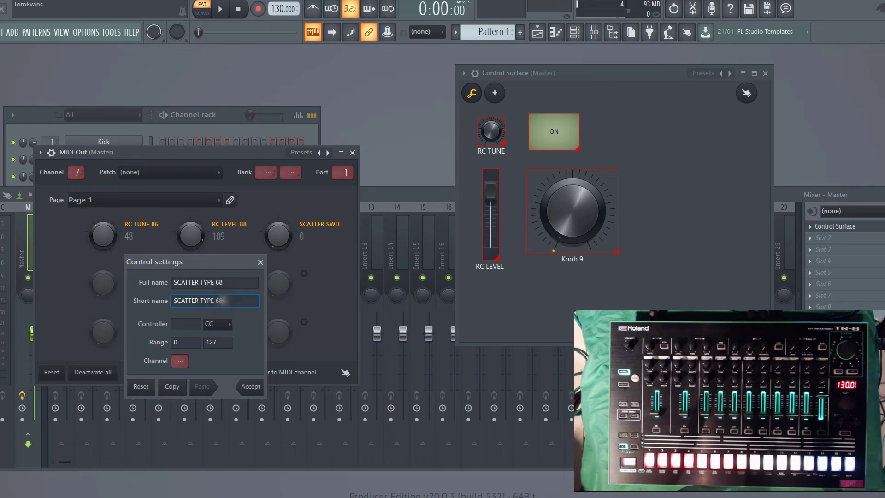
left_click(195, 323)
type("68")
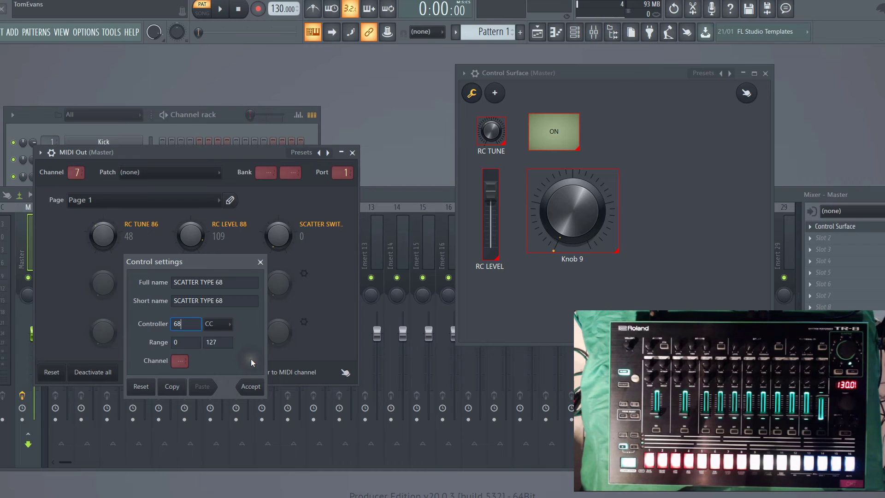
left_click(250, 386)
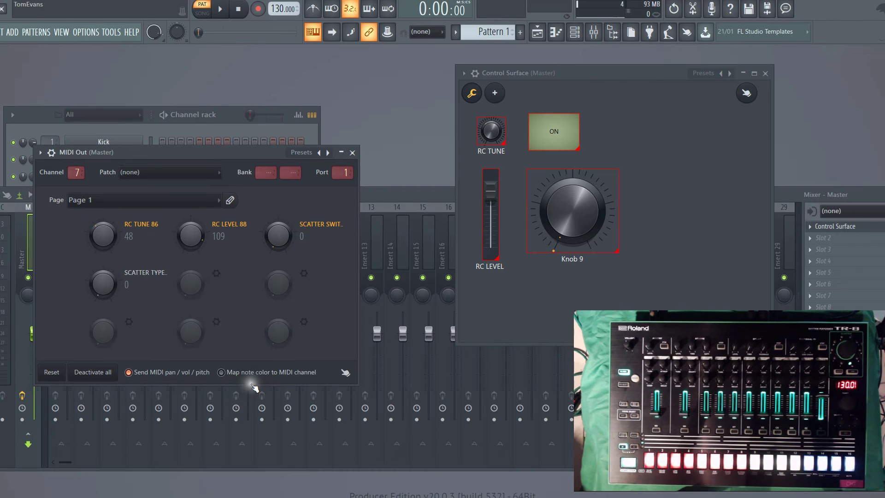
Rename the large Knob 9 on the Control Surface to SCATTER.
left_click(571, 217)
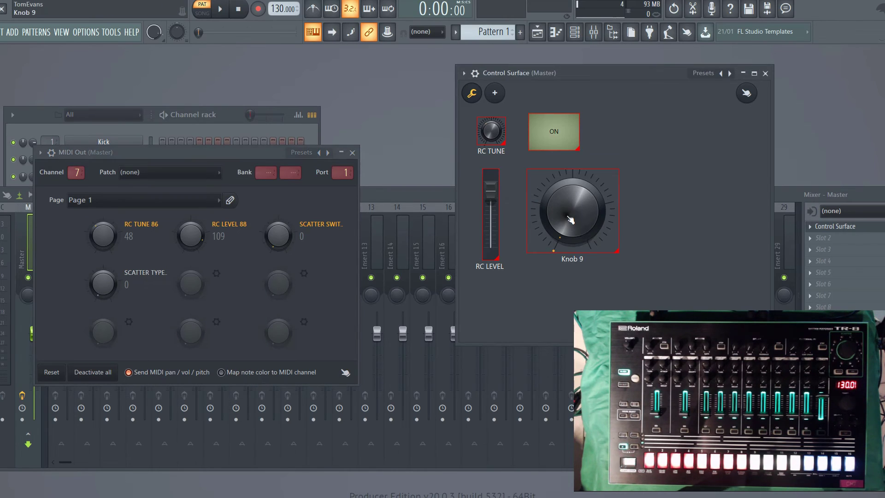
right_click(570, 219)
left_click(580, 223)
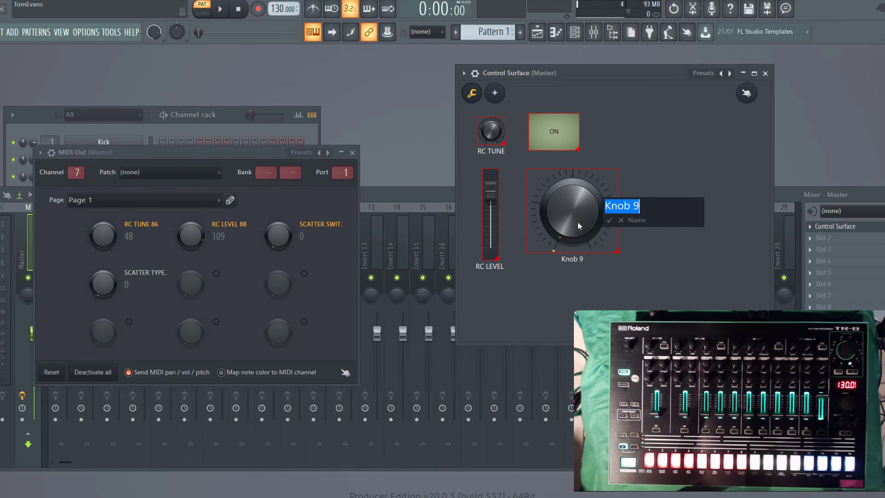
type("SCATTER")
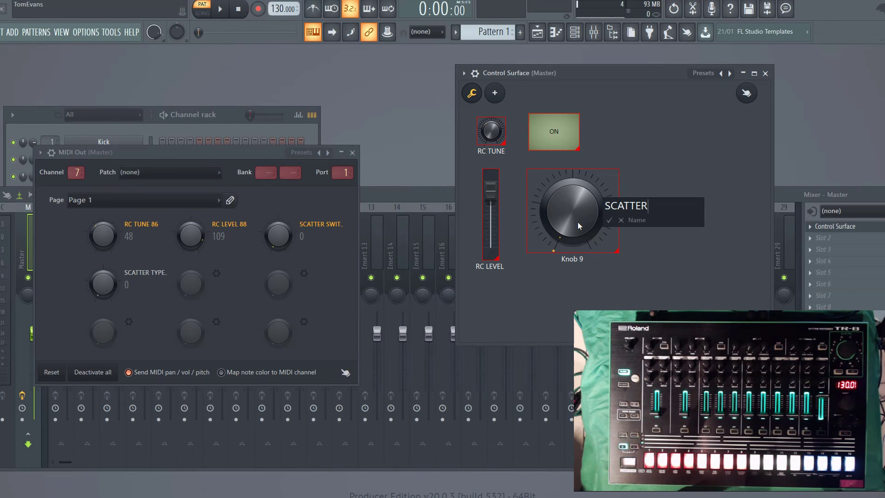
key("Return")
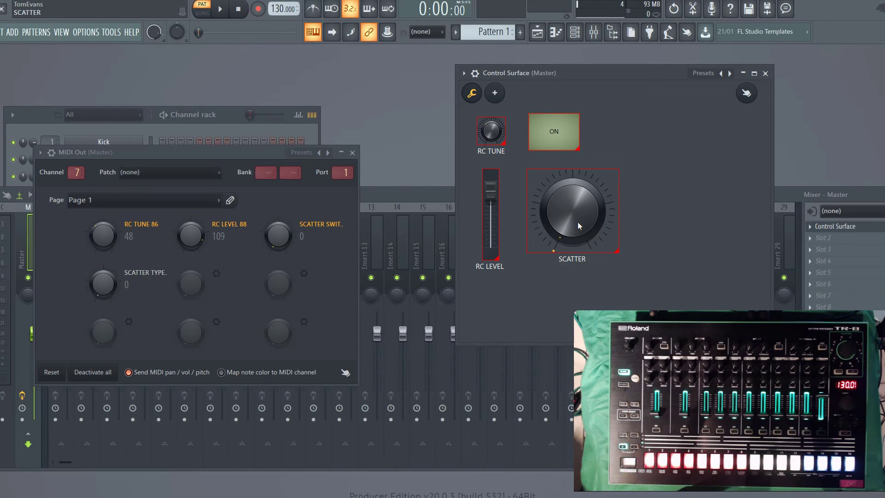
Link the MIDI Out SCATTER TYPE knob to Surface - SCATTER and nudge the SCATTER knob.
right_click(109, 279)
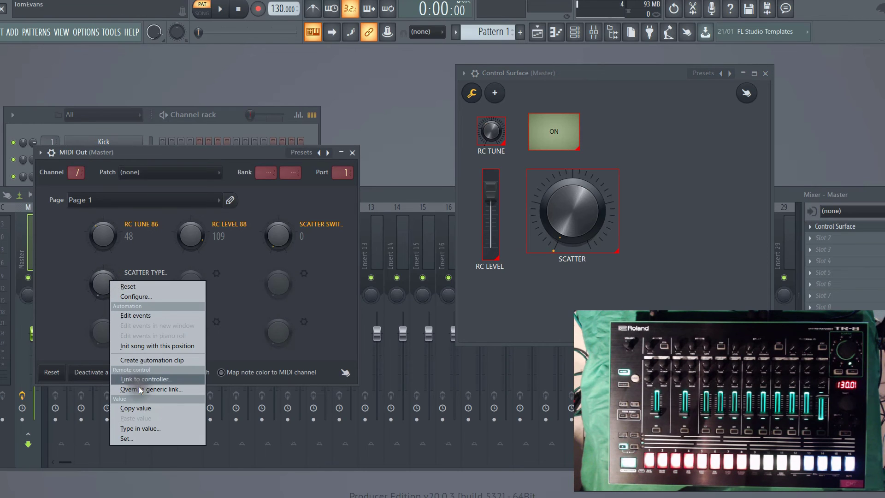
left_click(165, 378)
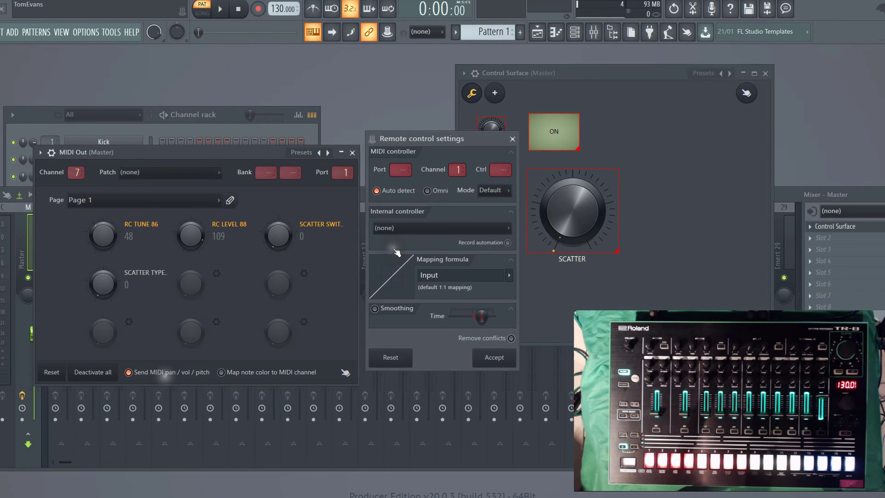
left_click(439, 227)
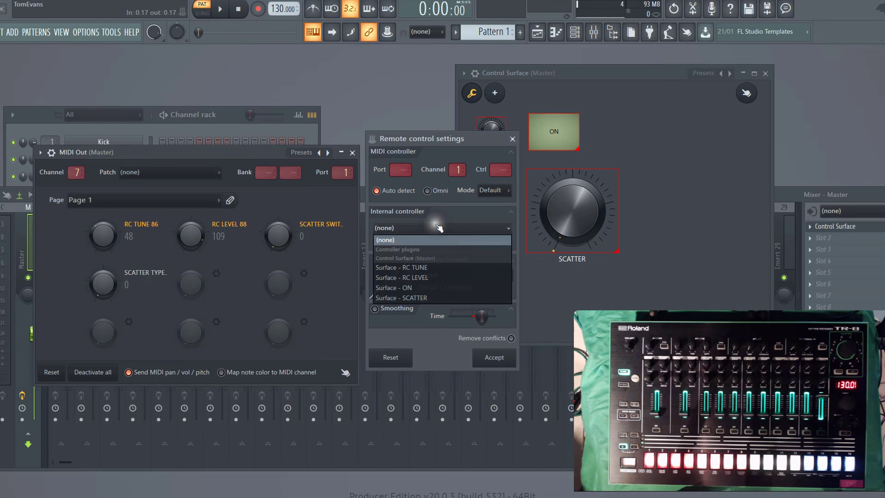
left_click(441, 296)
left_click(481, 353)
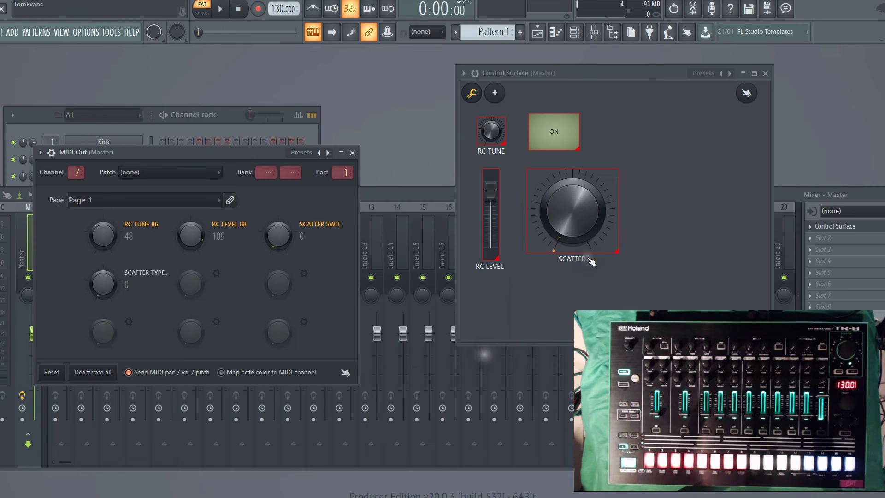
mouse_move(578, 233)
left_mouse_down()
mouse_move(555, 123)
mouse_move(576, 233)
mouse_move(569, 224)
mouse_move(574, 53)
mouse_move(595, 44)
mouse_move(592, 137)
mouse_move(611, 247)
mouse_move(585, 223)
left_mouse_up()
Exit edit mode and turn SCATTER up until SCATTER TYPE reads 127.
left_click(482, 98)
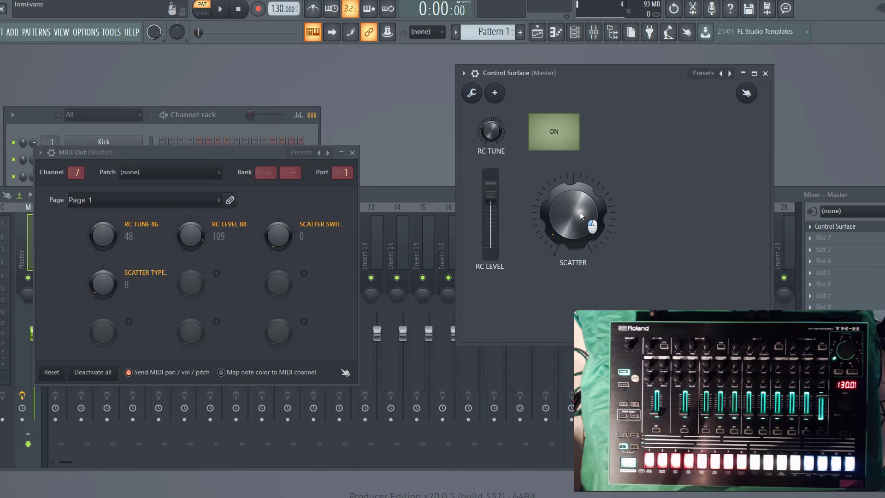
left_click_drag(580, 211, 566, 234)
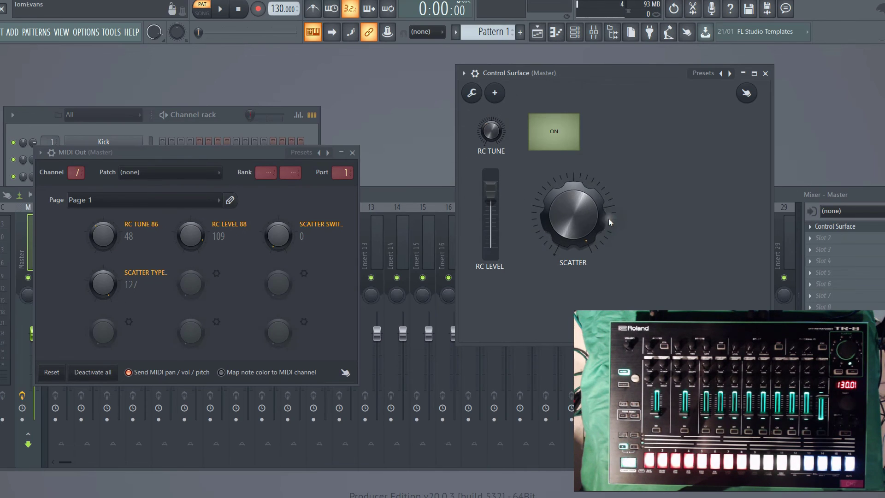
Open the recent Roland TB303.flp project, discarding changes to the untitled one.
left_click(2, 32)
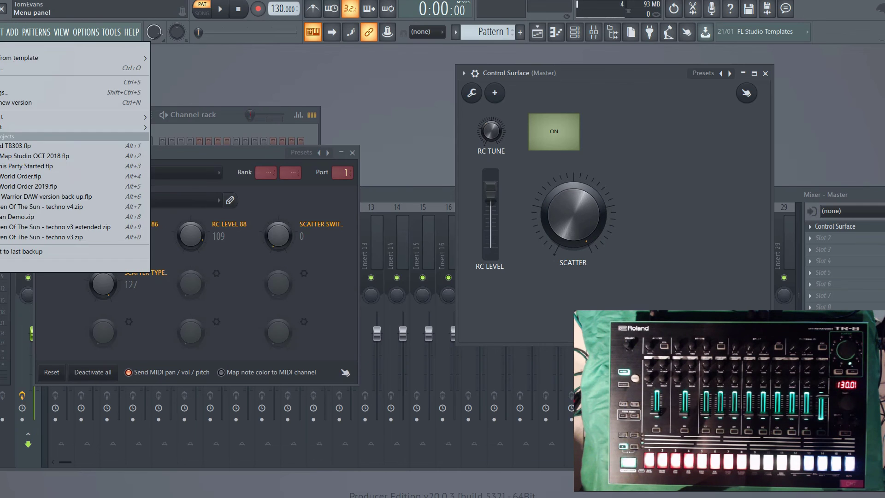
left_click(28, 149)
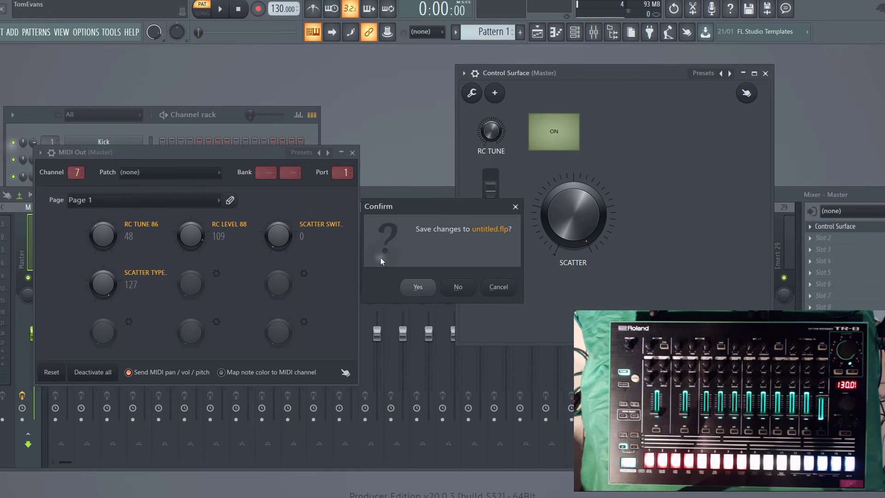
left_click(453, 286)
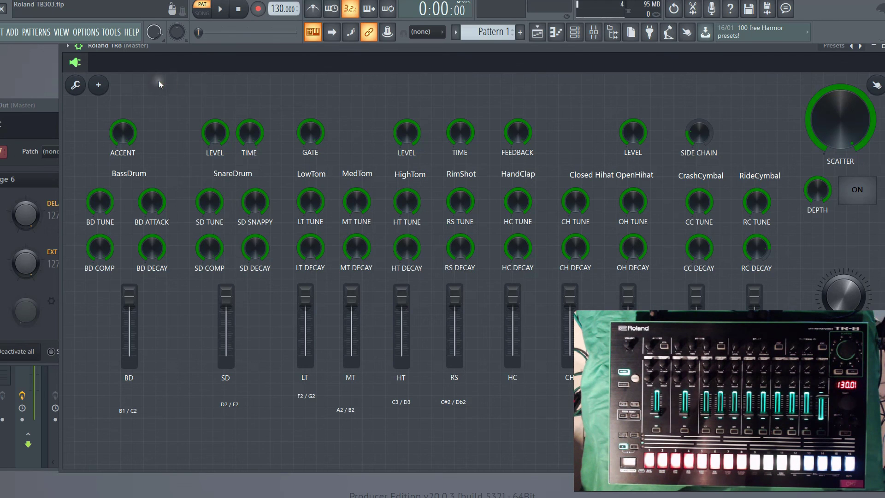
left_click(110, 32)
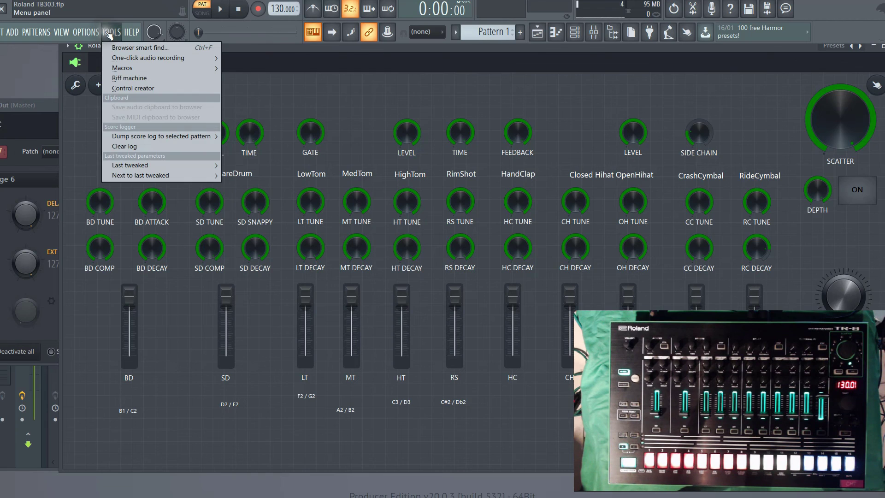
left_click(155, 90)
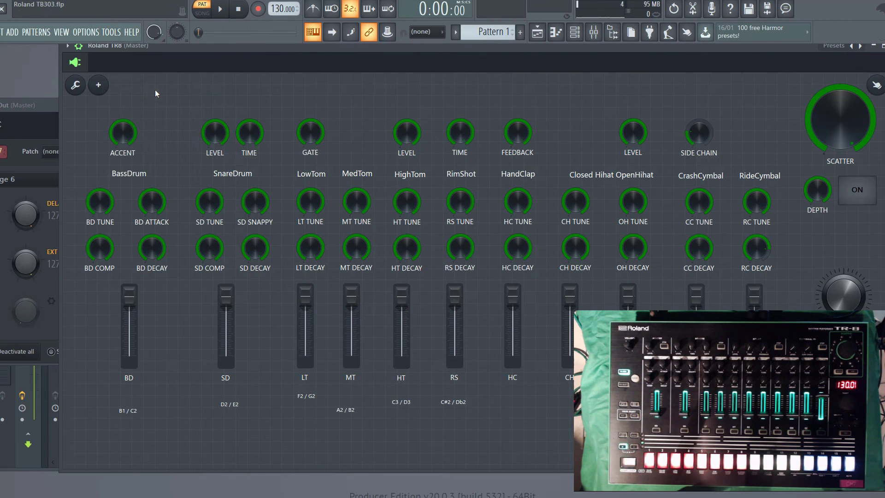
left_click(75, 84)
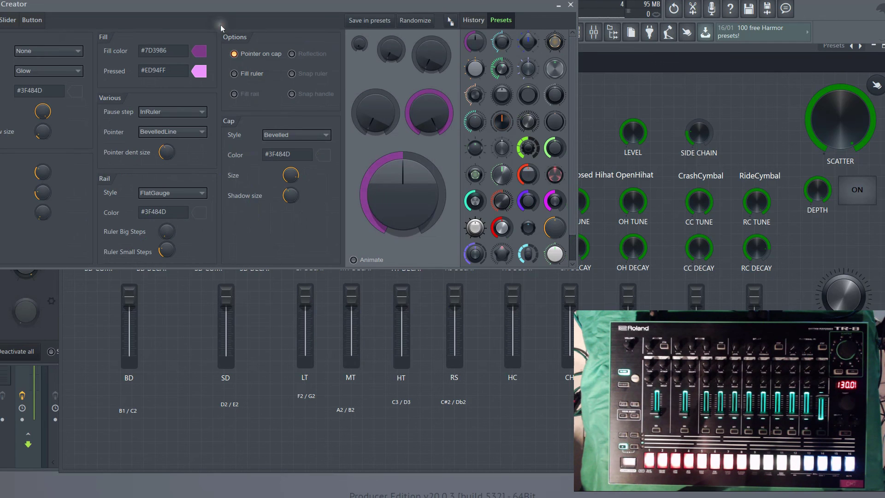
left_click_drag(203, 2, 308, 73)
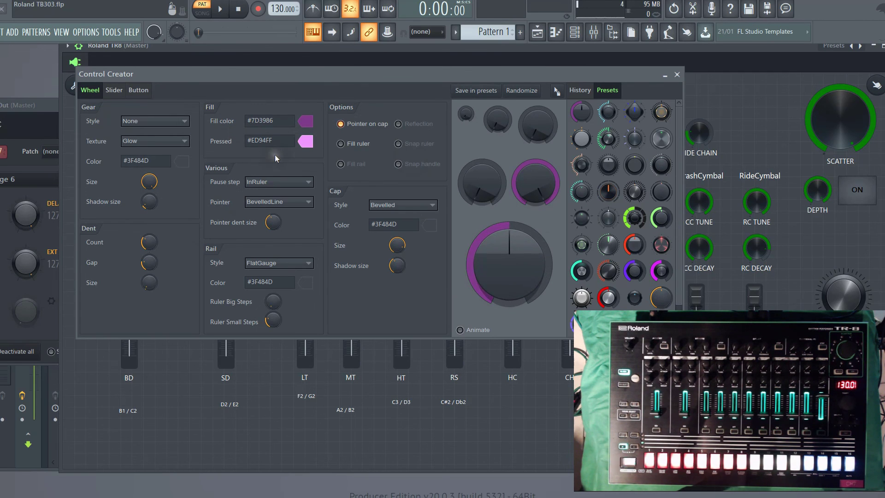
left_click(677, 74)
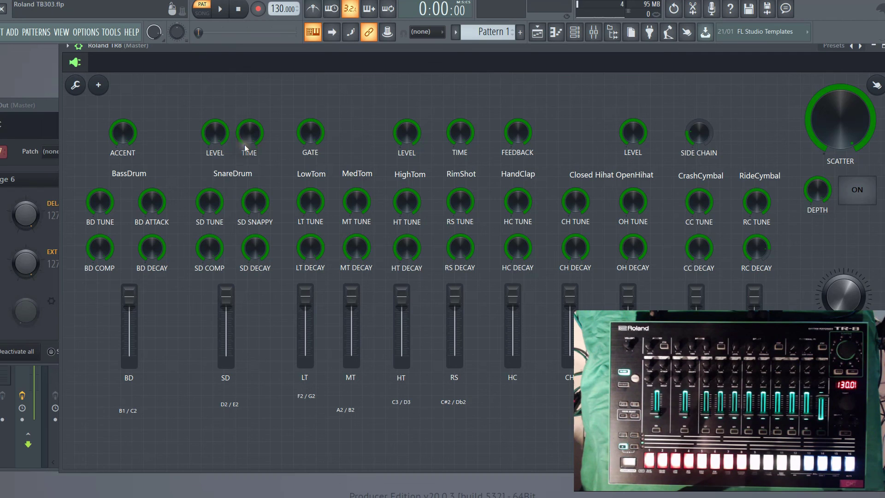
Pull down the SD, LT, MT, HT, RS levels and BD COMP, then switch scatter on.
key("F9")
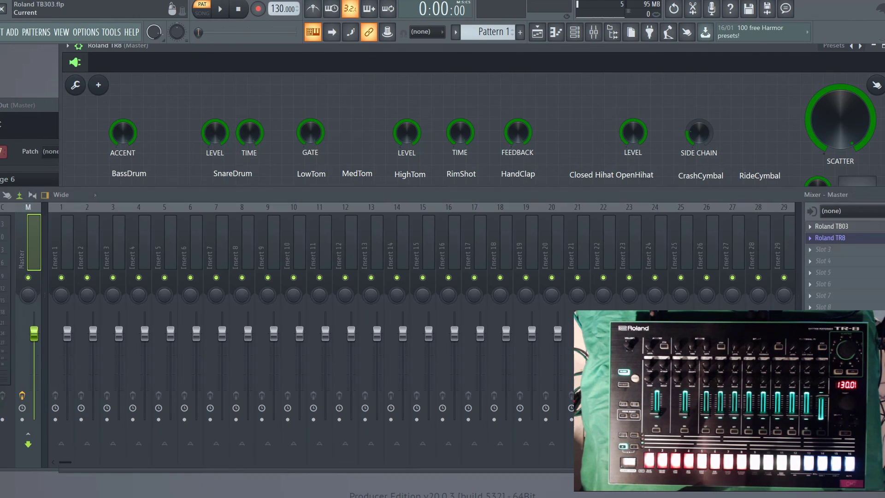
key("F9")
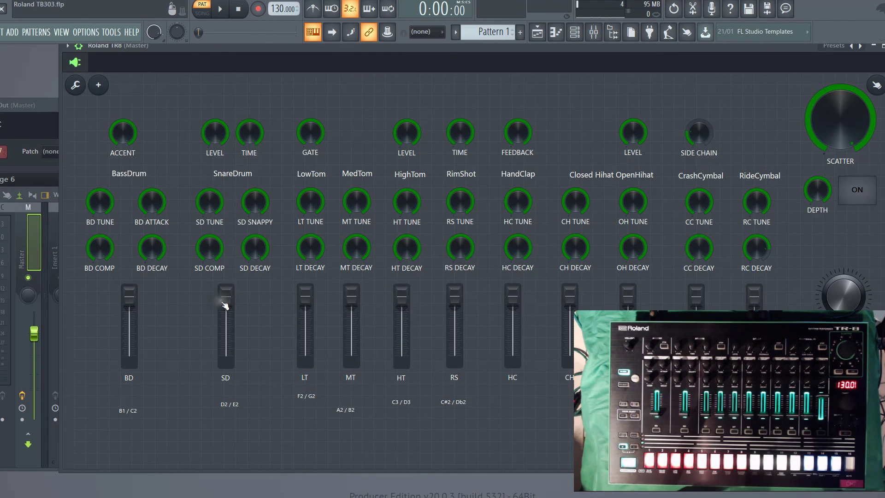
left_click(225, 357)
left_click_drag(102, 255, 102, 285)
left_click_drag(305, 311, 305, 355)
left_click_drag(347, 296, 352, 354)
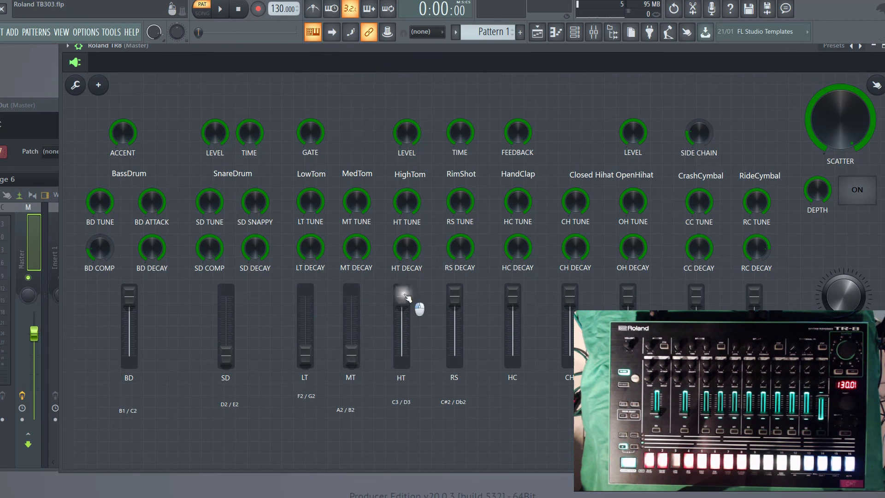
left_click_drag(401, 295, 402, 355)
left_click_drag(454, 295, 455, 348)
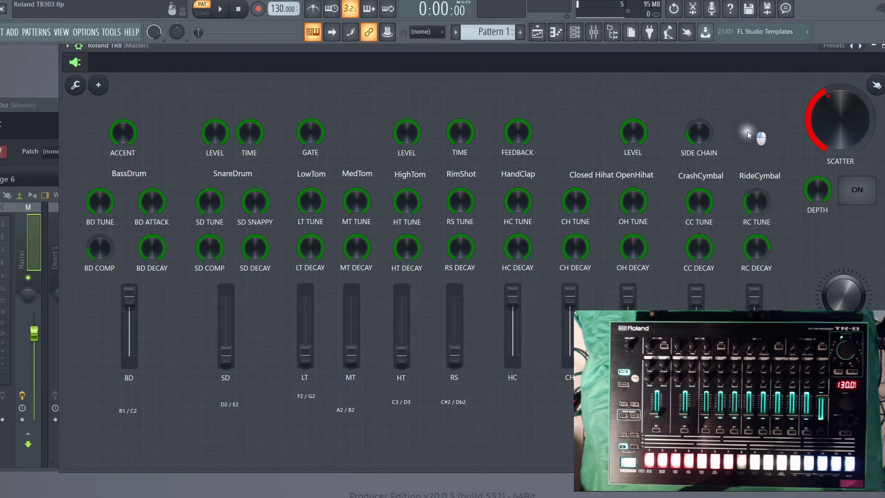
left_click(860, 194)
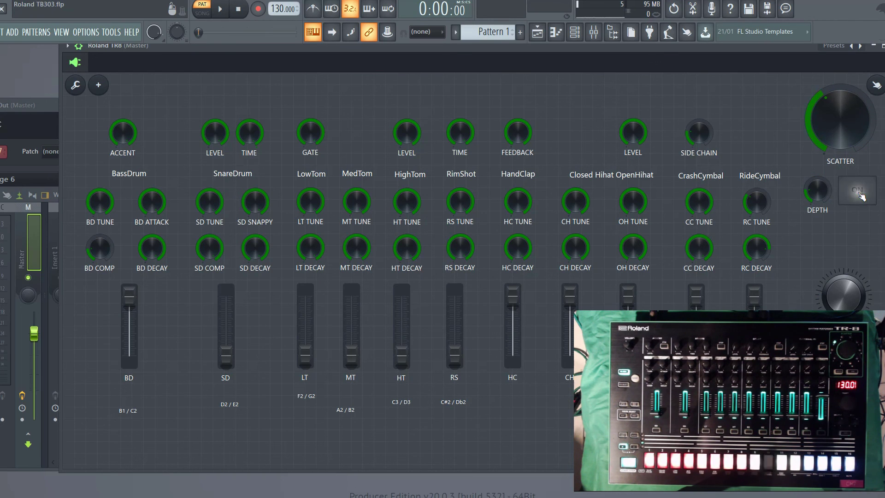